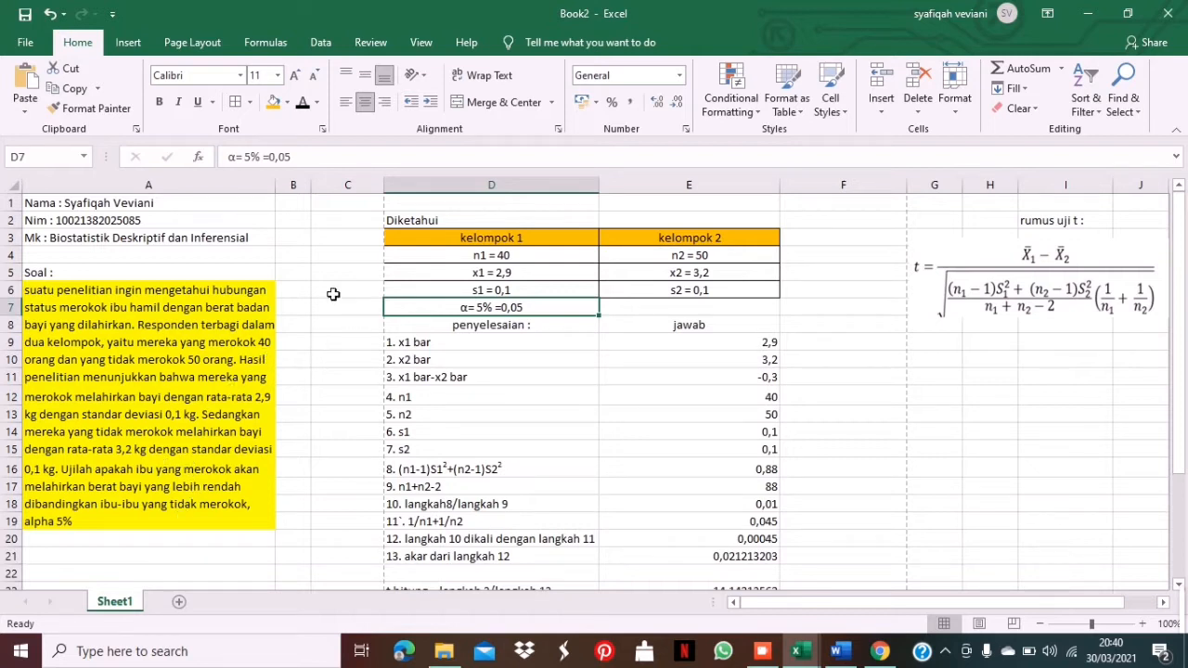
- Review the known data for both groups: sample sizes, means and standard deviations in D3:E6, plus the alpha level in D7
left_click(463, 238)
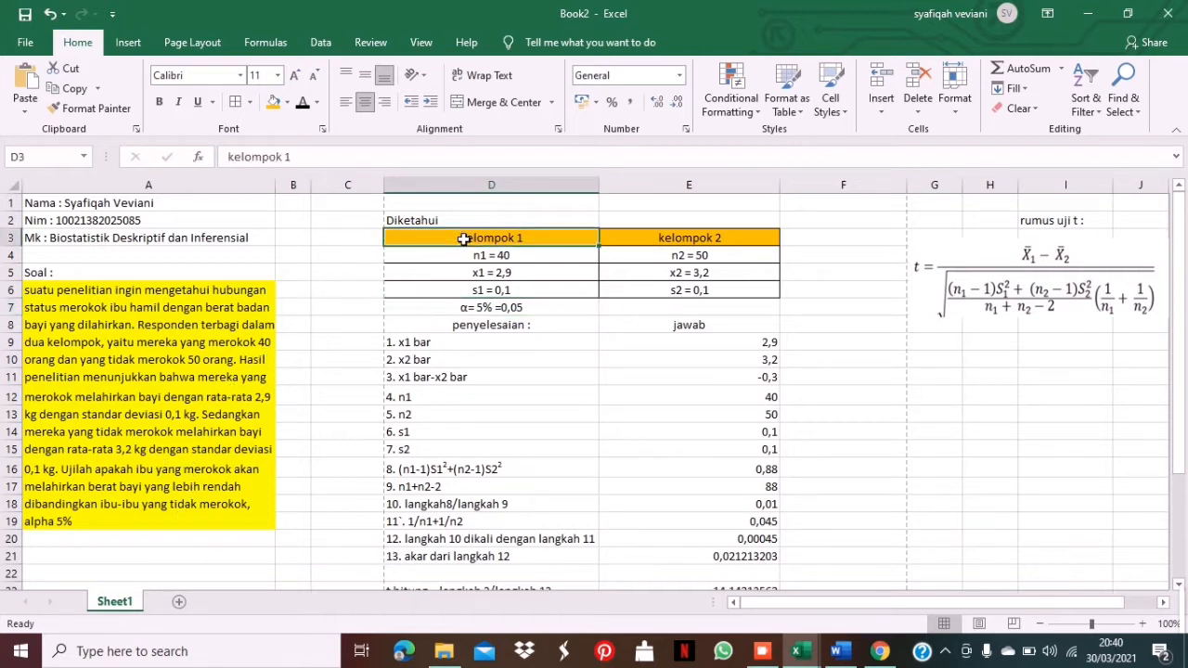
left_click(638, 242)
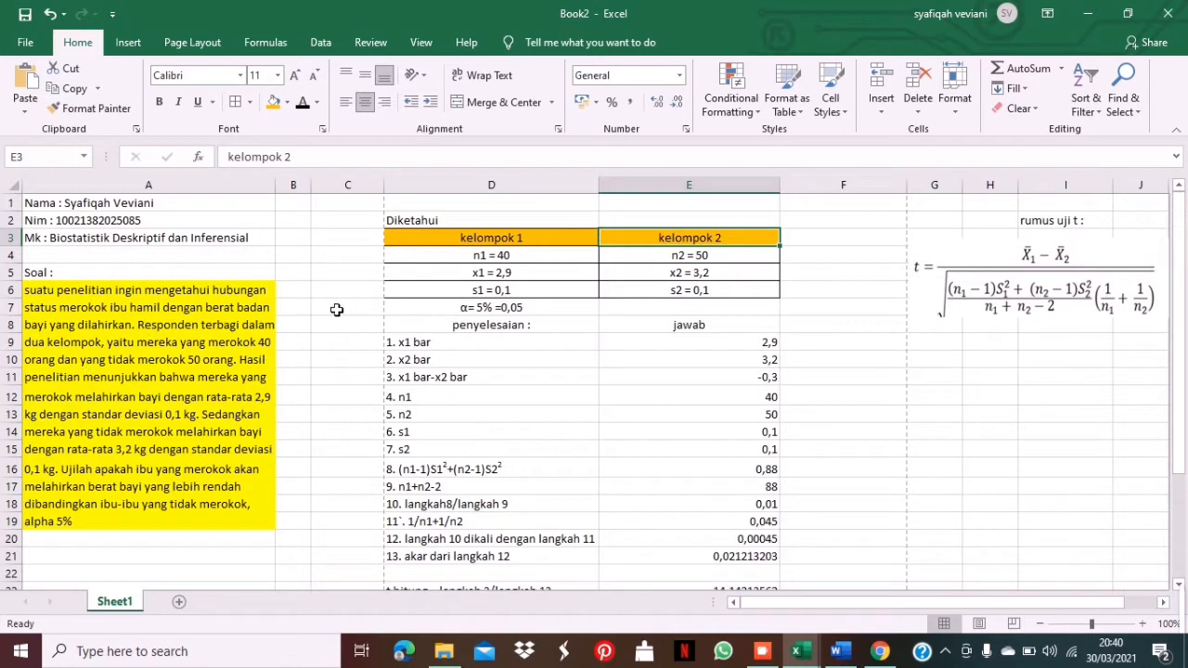
left_click(450, 261)
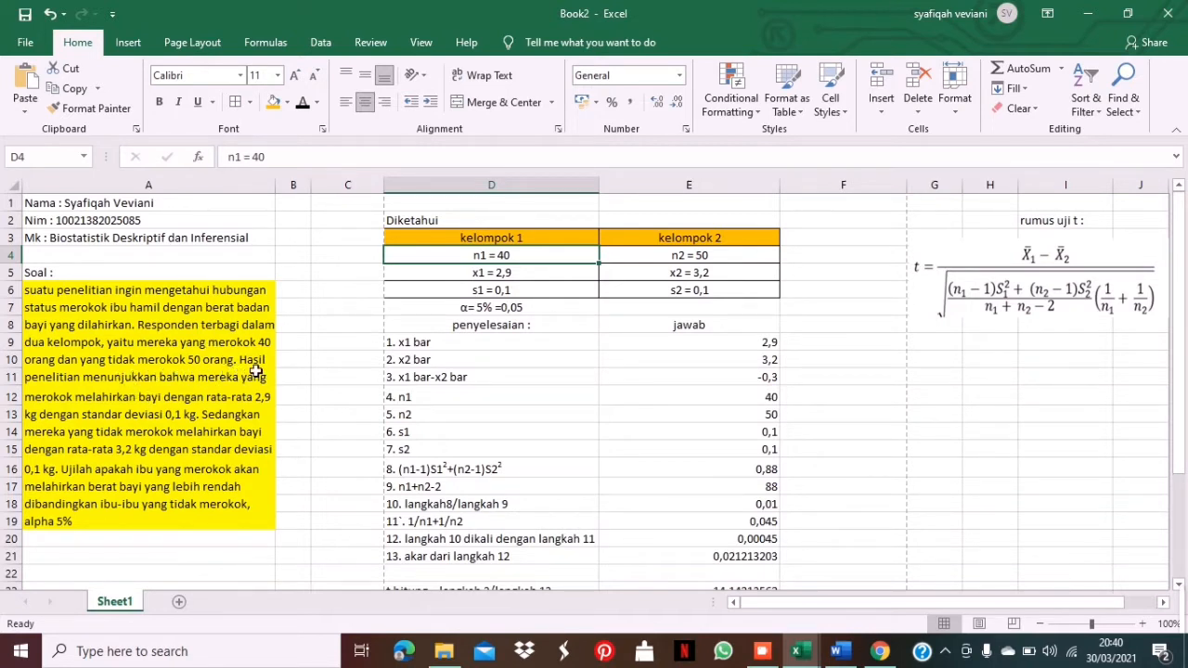
left_click(624, 266)
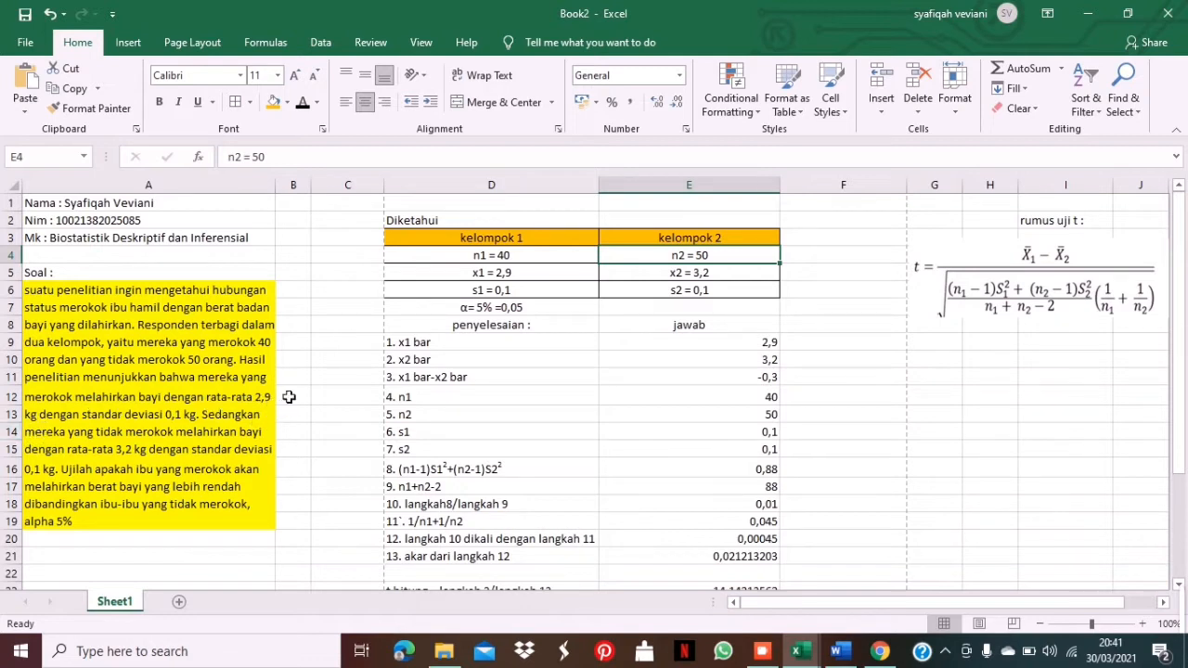
left_click(437, 282)
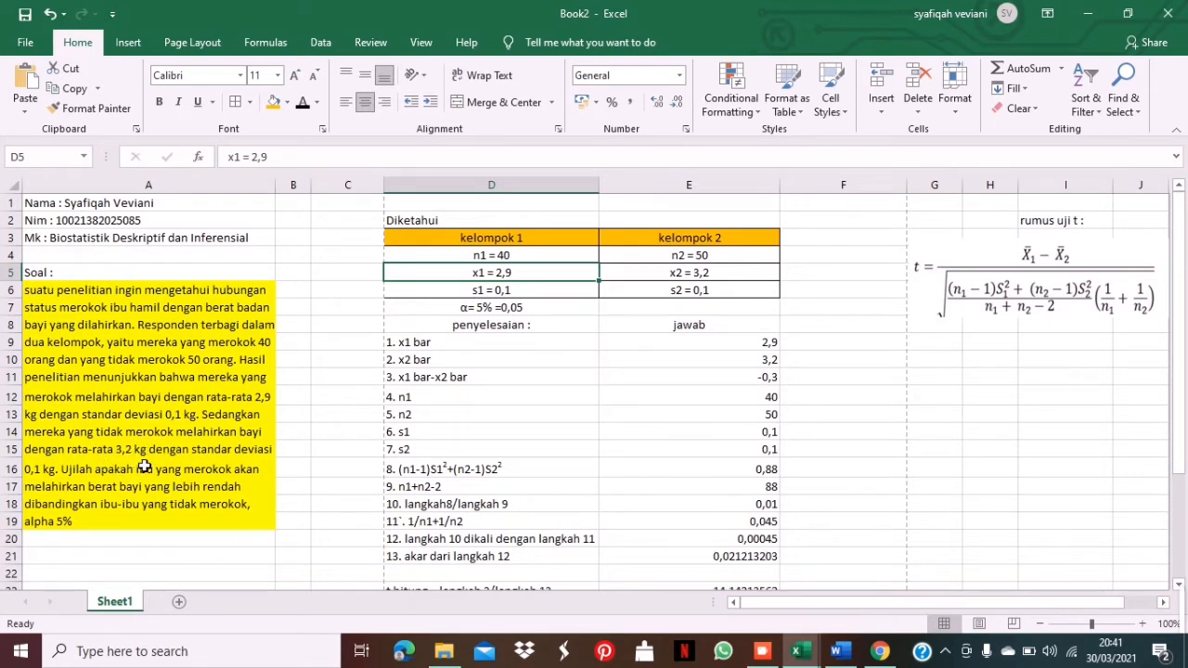
left_click(641, 280)
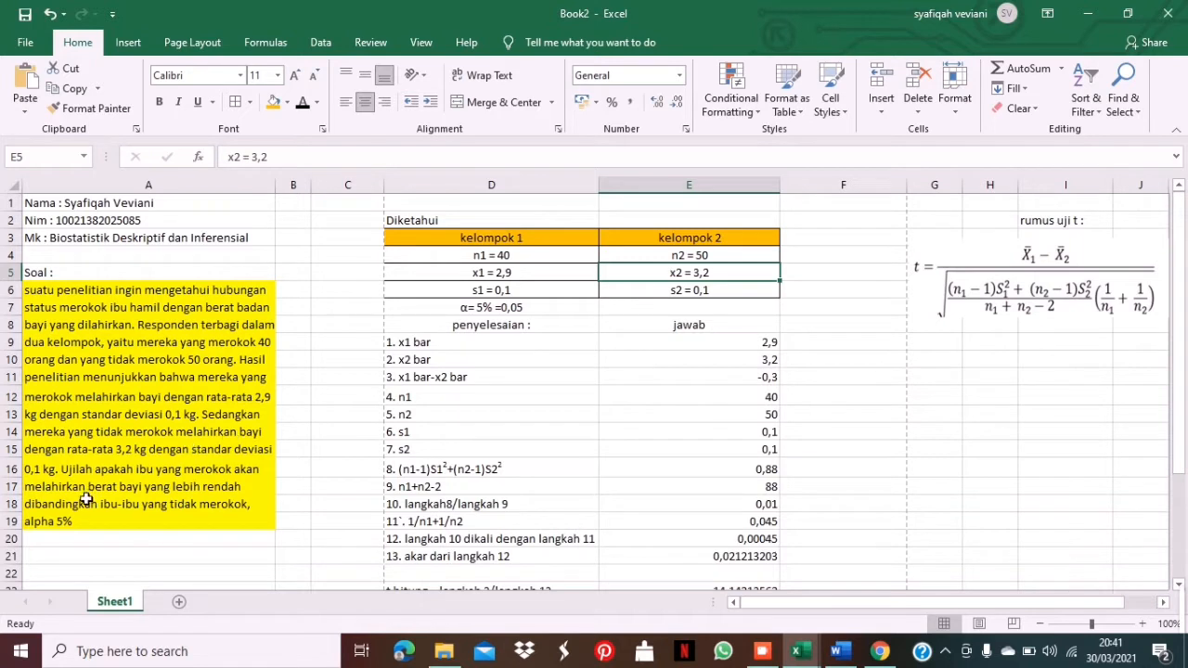
left_click(462, 299)
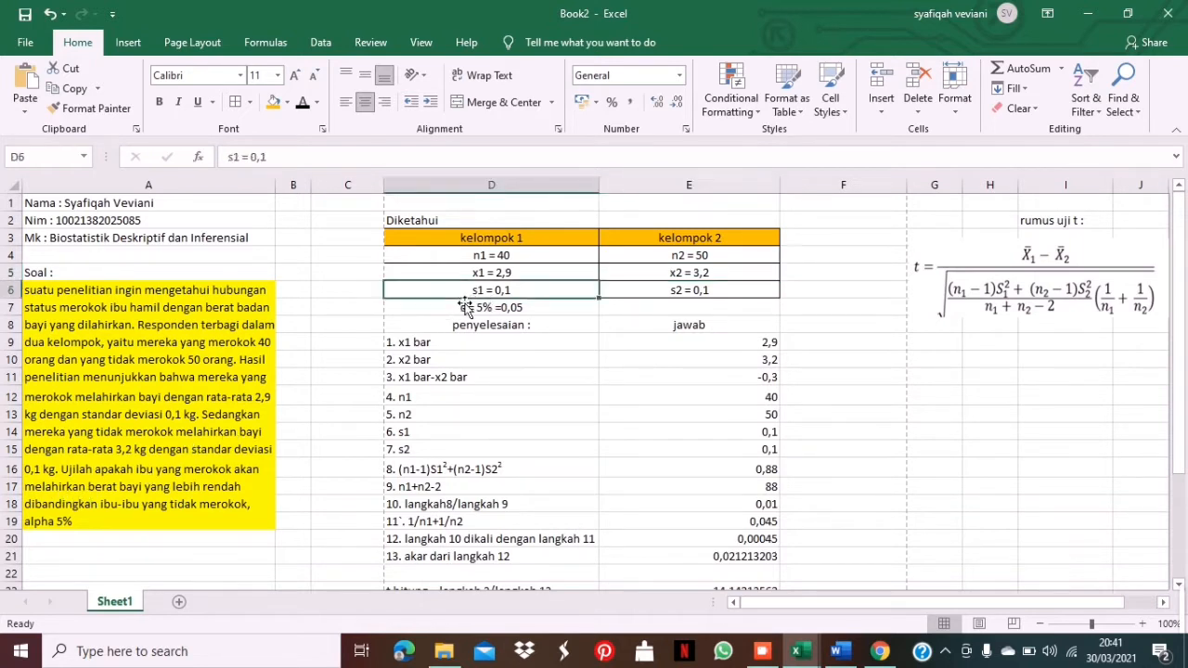
left_click(654, 292)
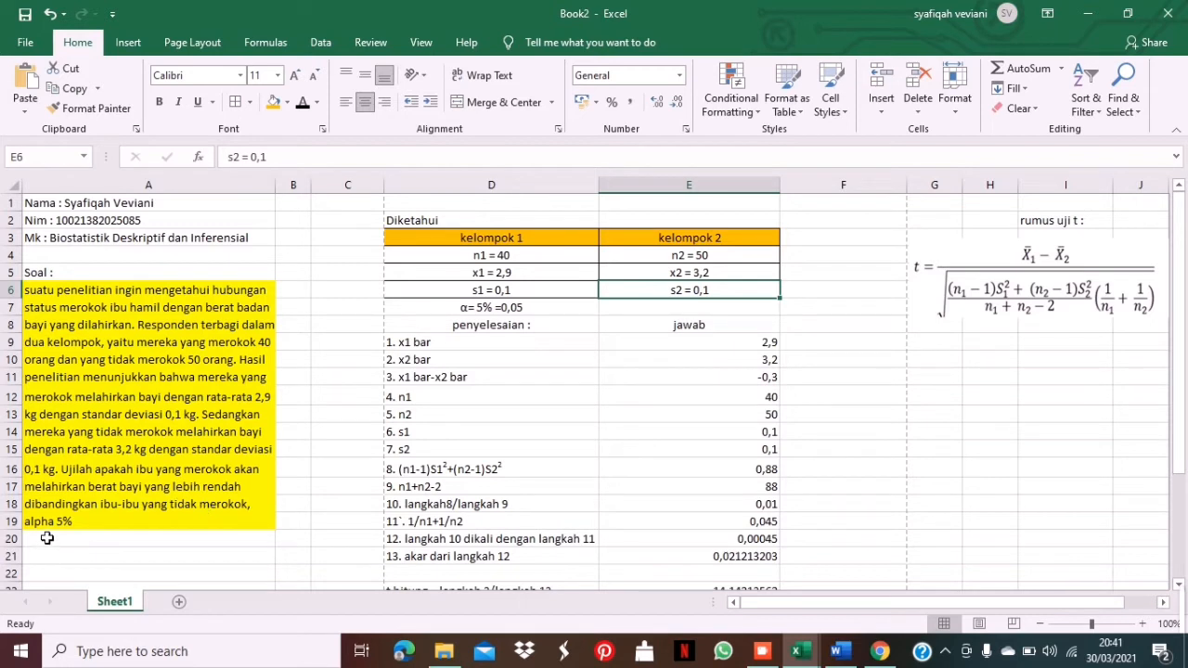
left_click(463, 311)
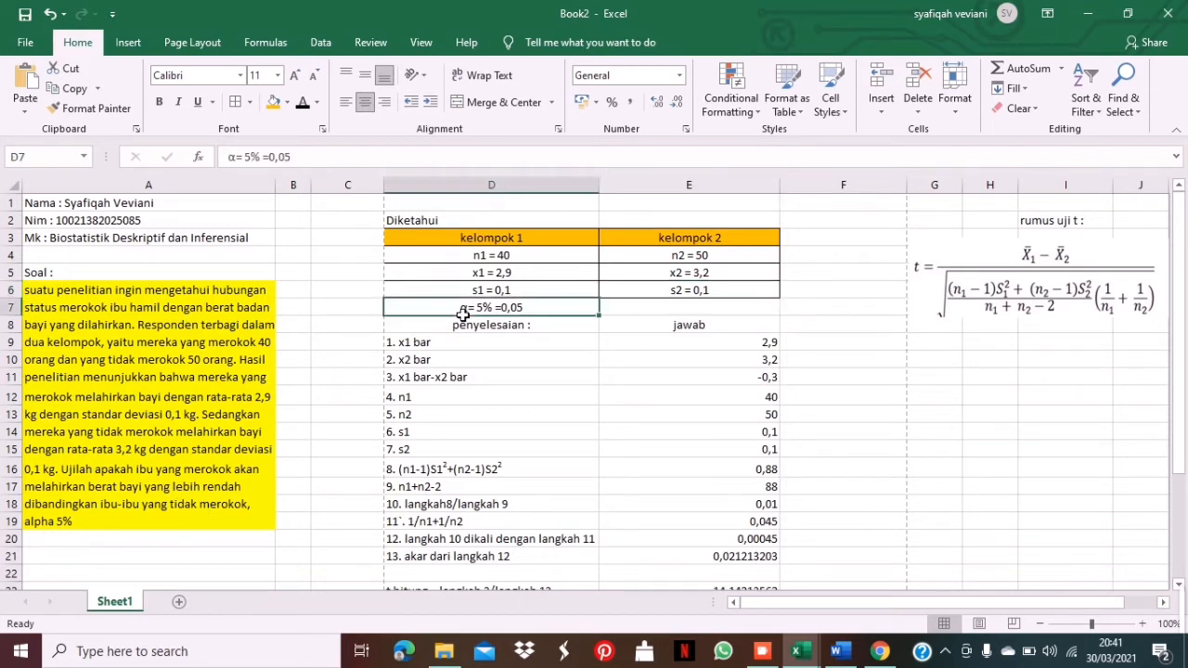
- Check solution steps 1 and 2, comparing the x1 bar and x2 bar answers with the means in the known-data table
left_click(557, 348)
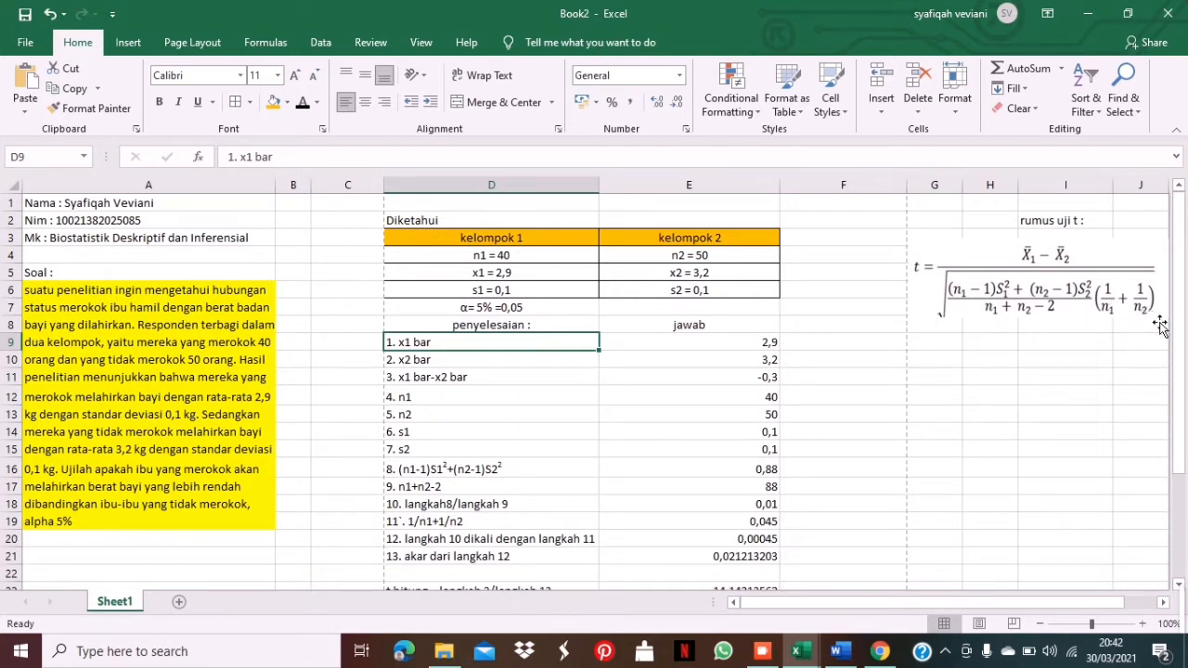
left_click(578, 328)
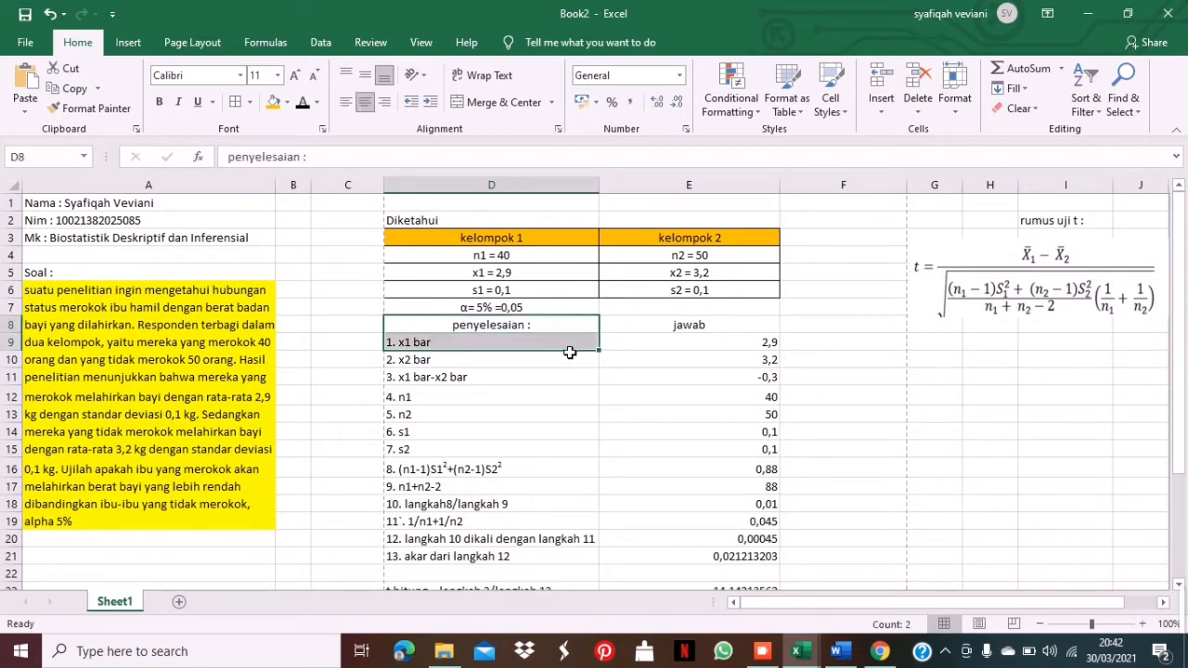
left_click(570, 351)
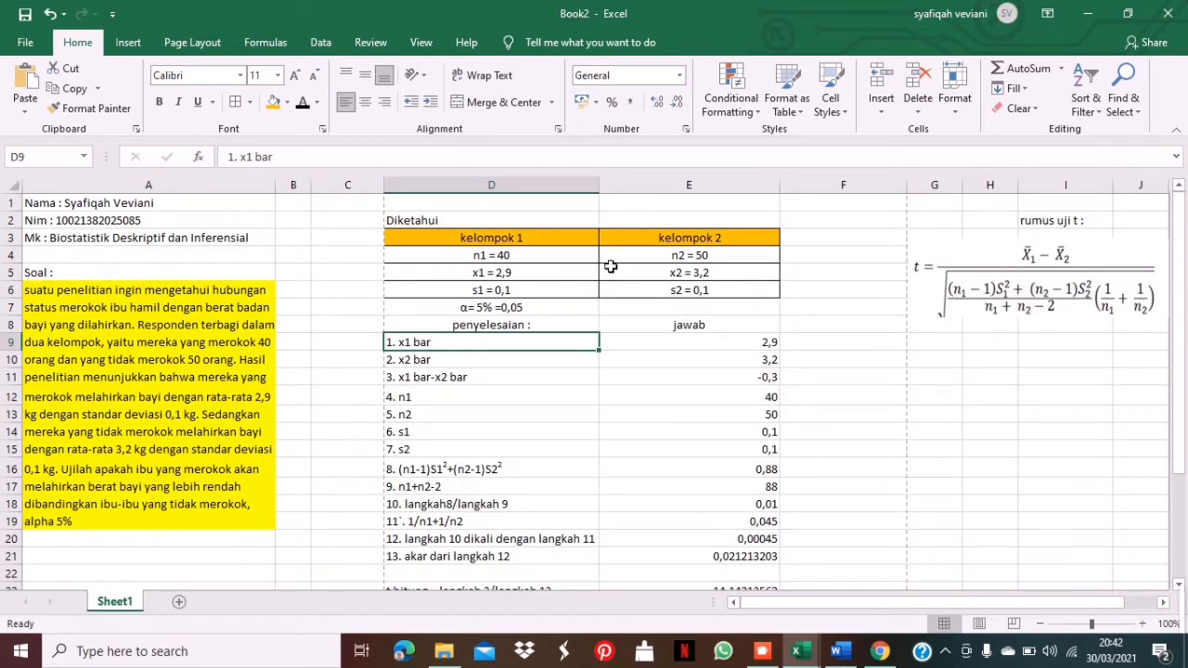
left_click(546, 277)
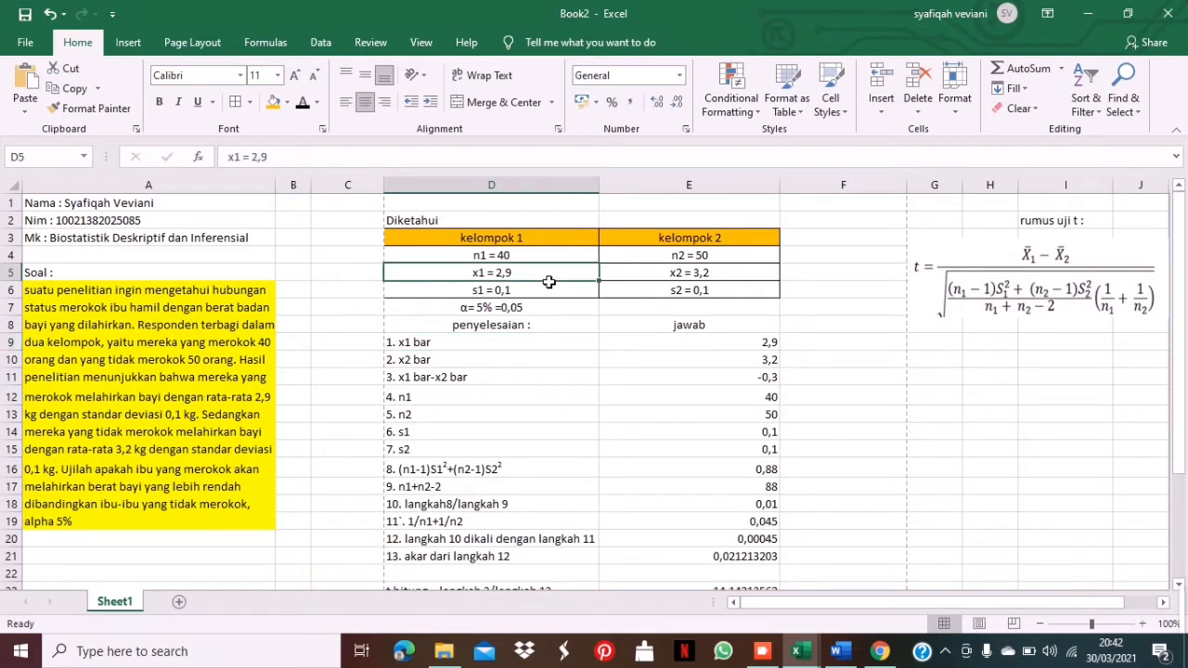
left_click(748, 344)
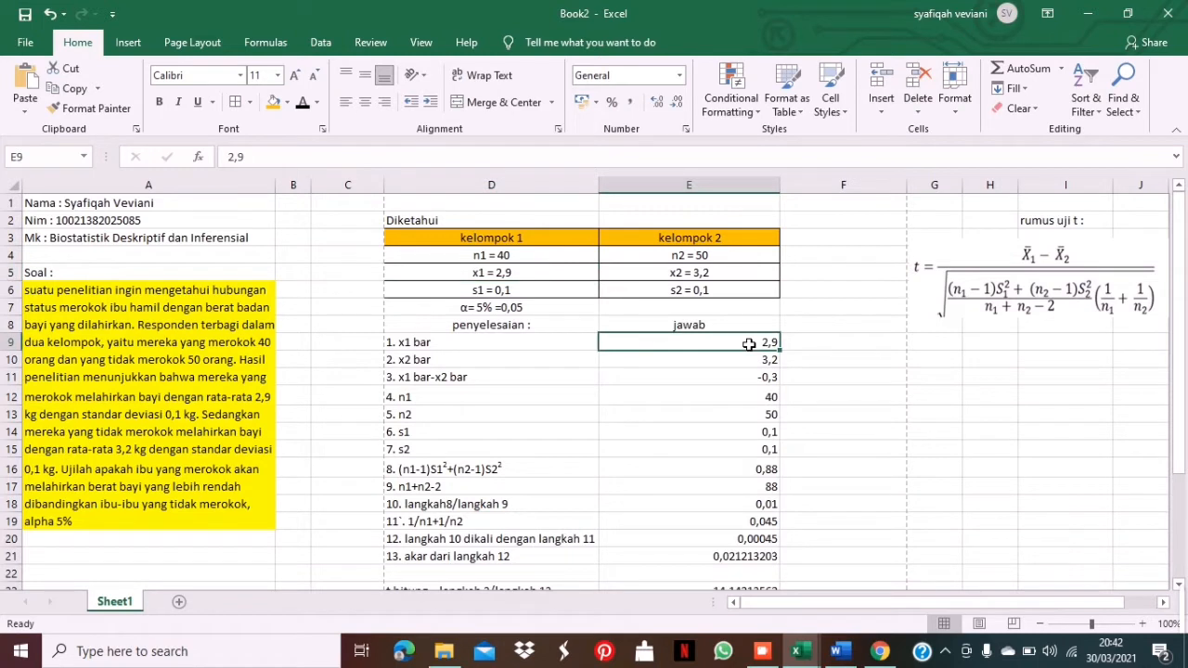
left_click(588, 365)
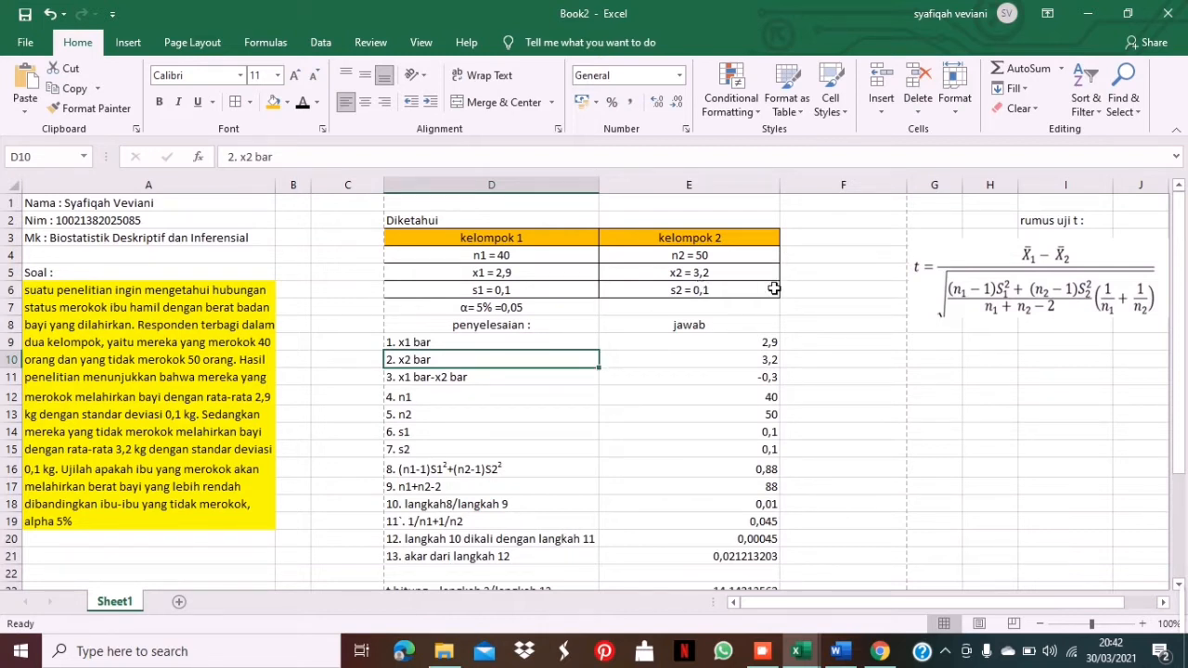
left_click(722, 276)
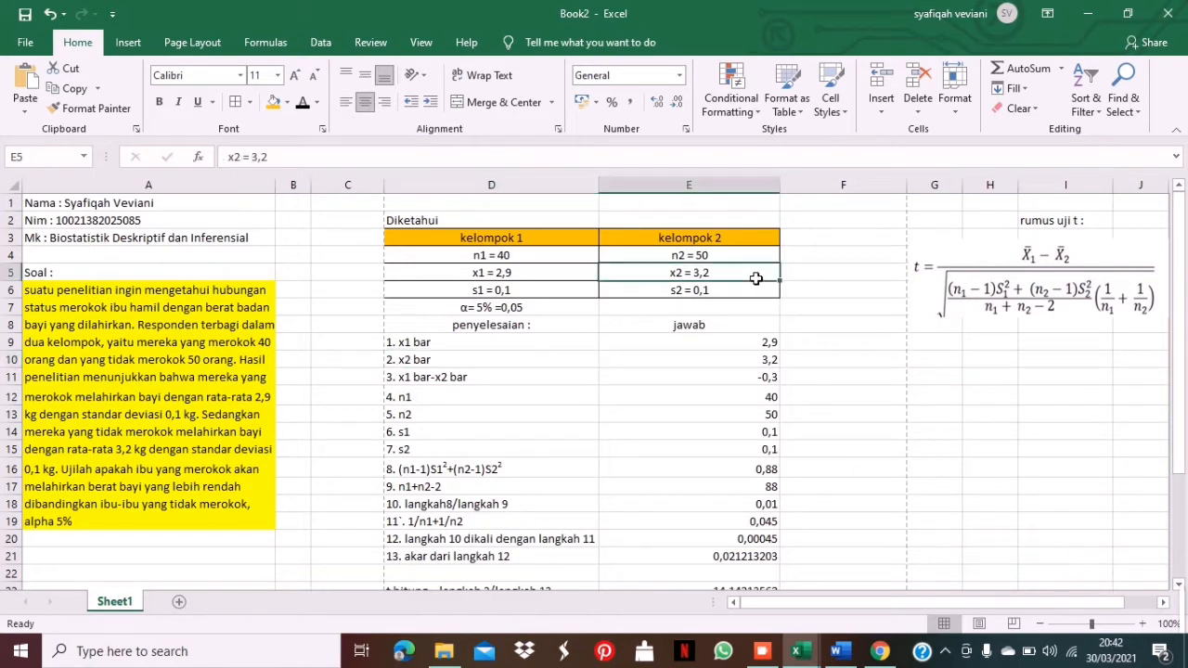
left_click(773, 364)
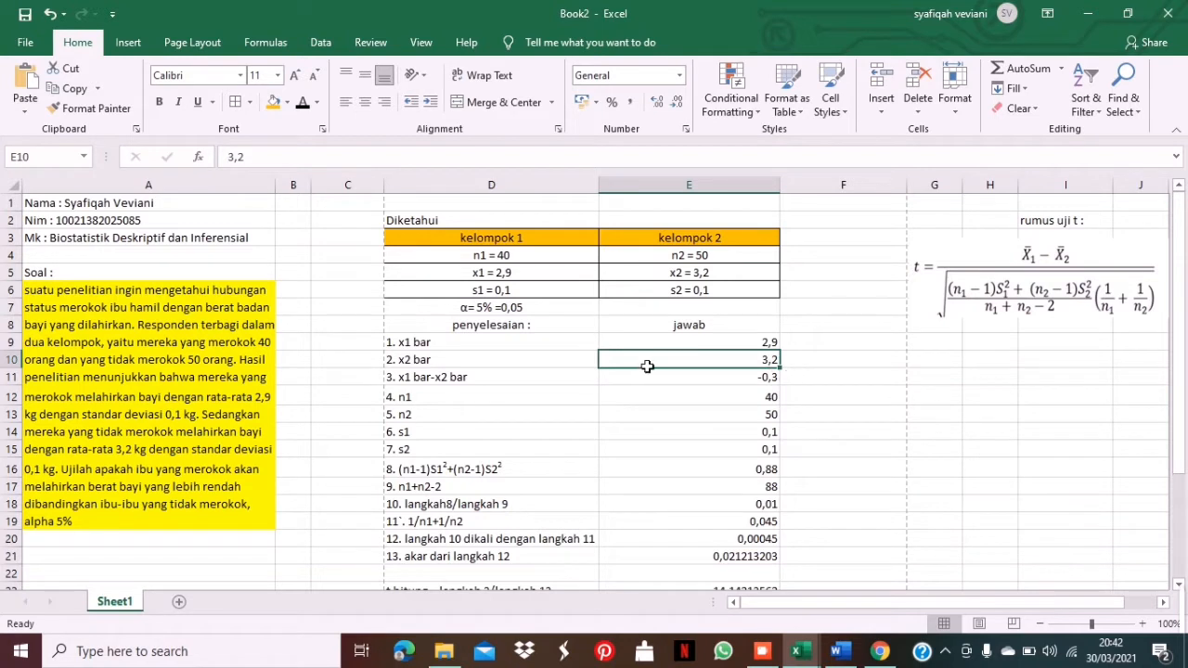
- Calculate the difference between the x1 bar and x2 bar answers in F11 with the formula =E9-E10
left_click(575, 383)
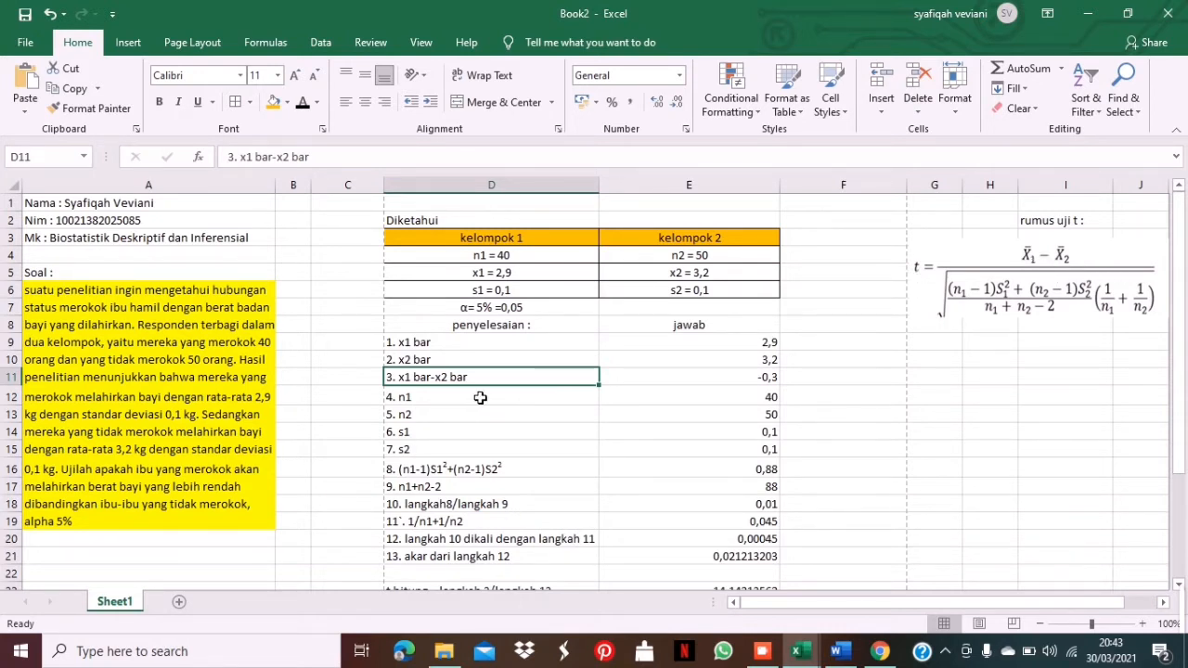
left_click(772, 383)
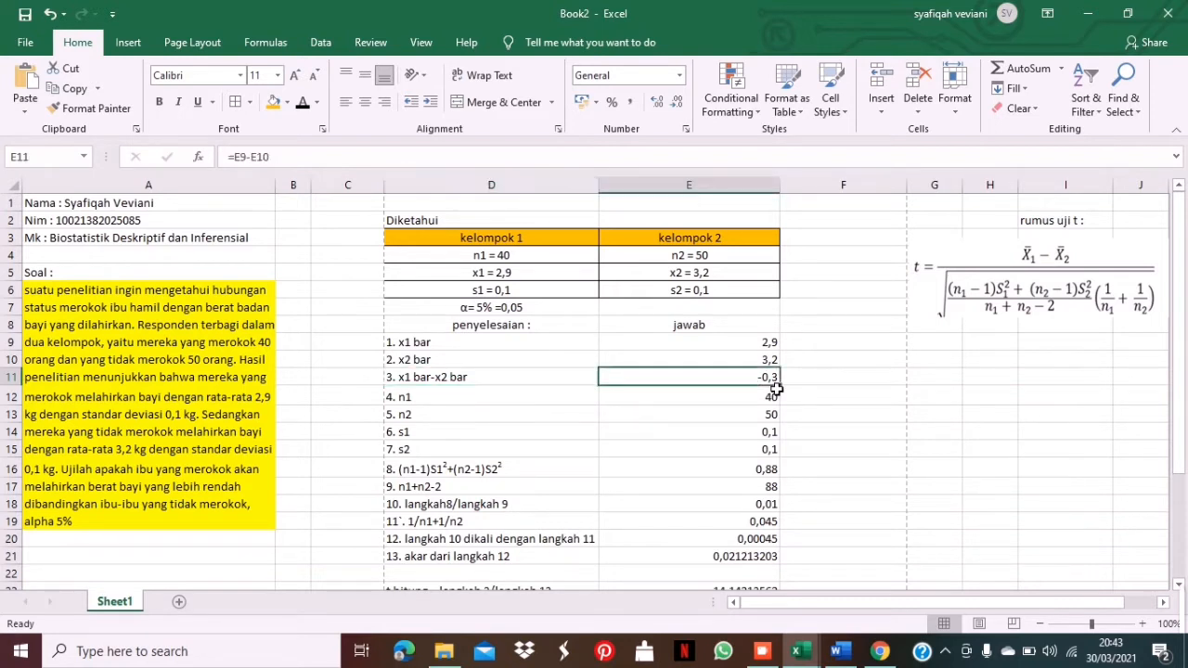
left_click_drag(775, 385, 822, 382)
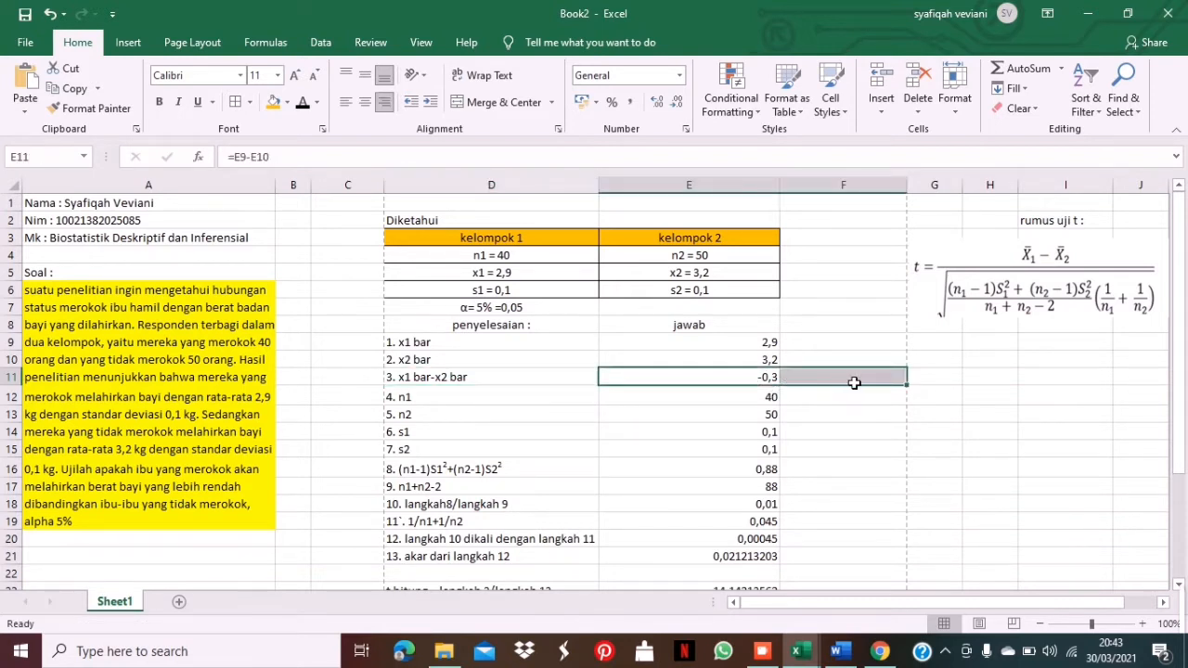
left_click(854, 382)
type("=")
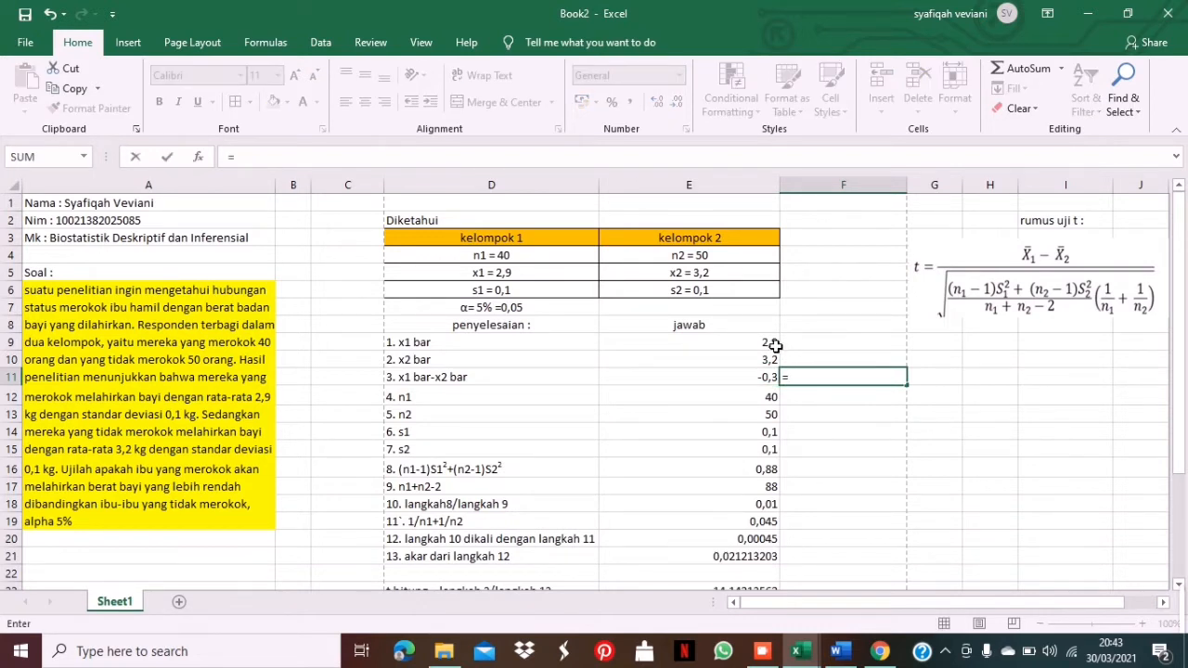
left_click(775, 345)
type("-")
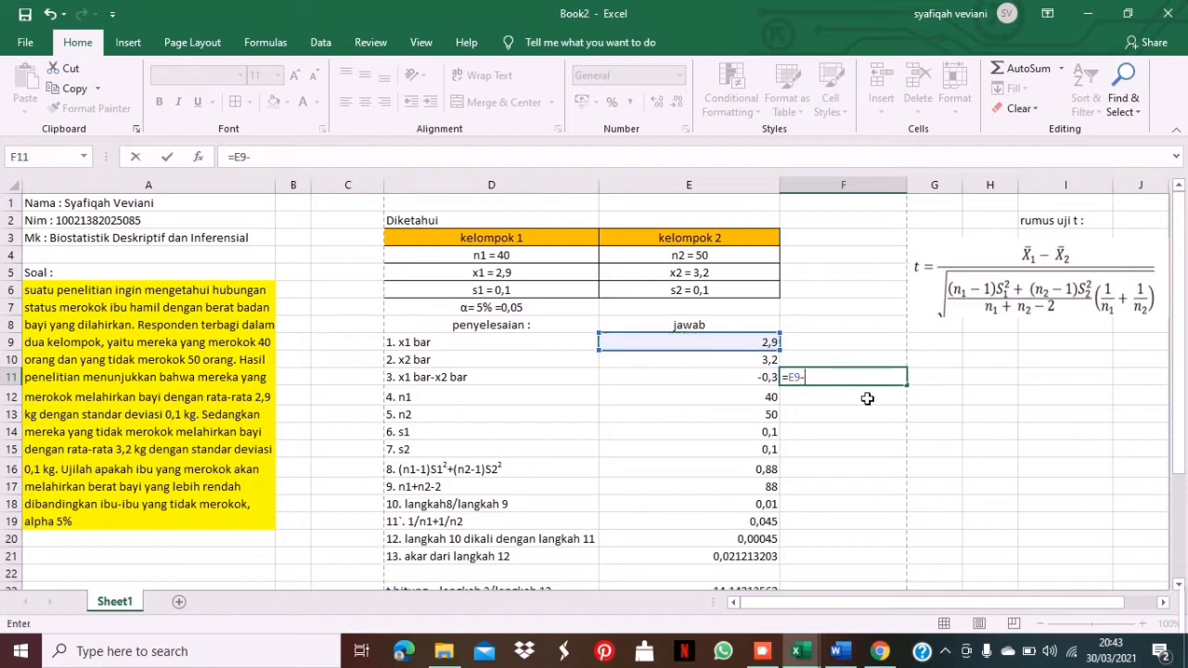
left_click(766, 364)
key("Return")
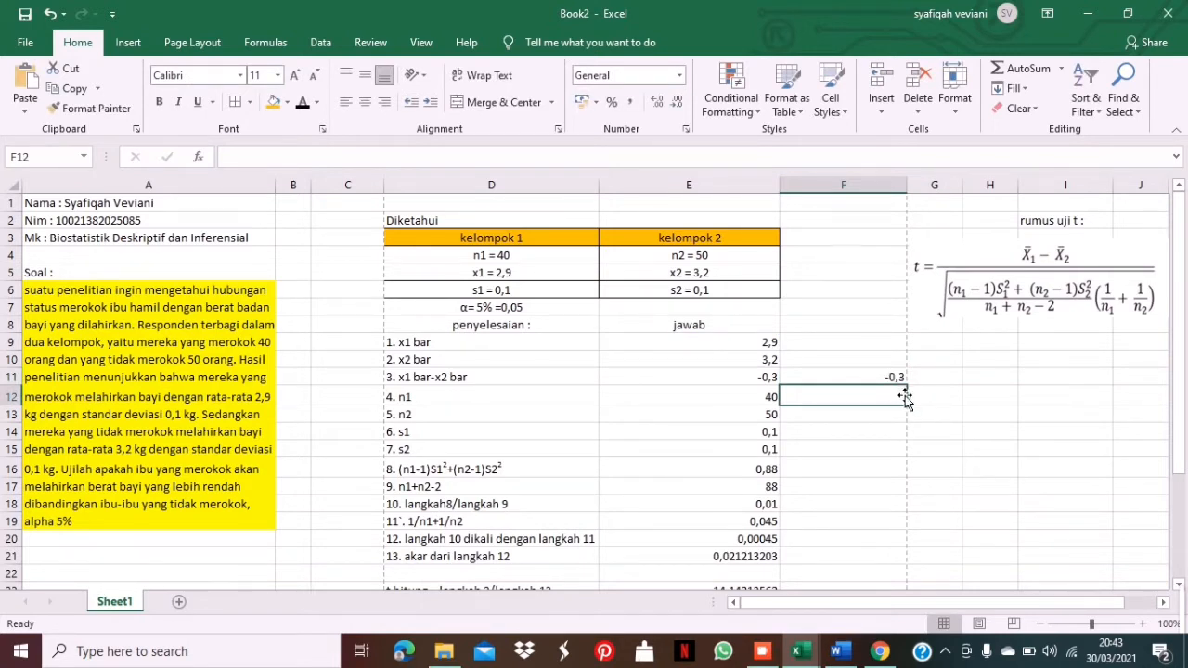
- Review solution steps 4 to 7, checking the labels and answers for n1, n2, s1 and s2 in D12:E15
left_click(524, 403)
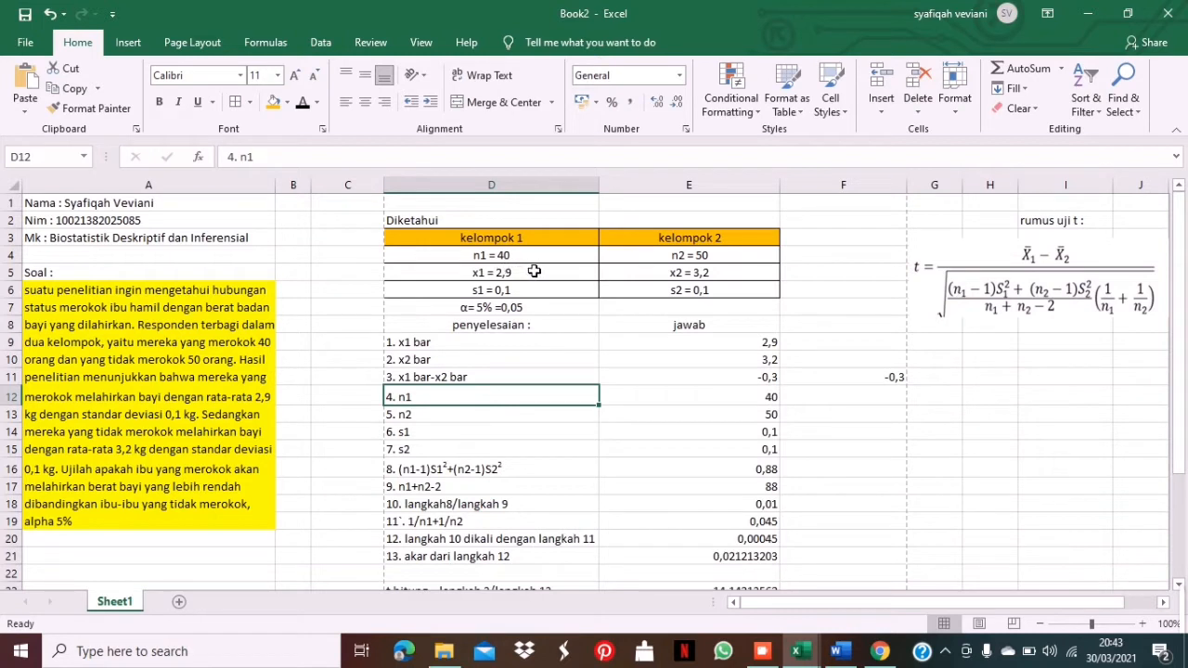
left_click(708, 403)
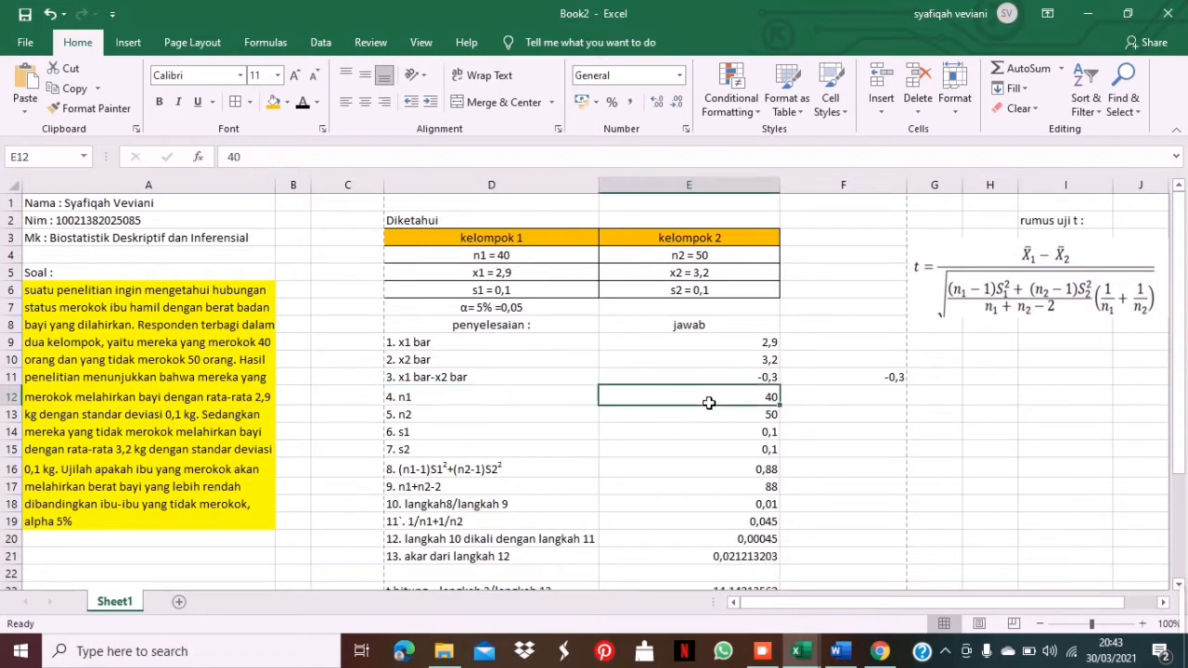
left_click(579, 423)
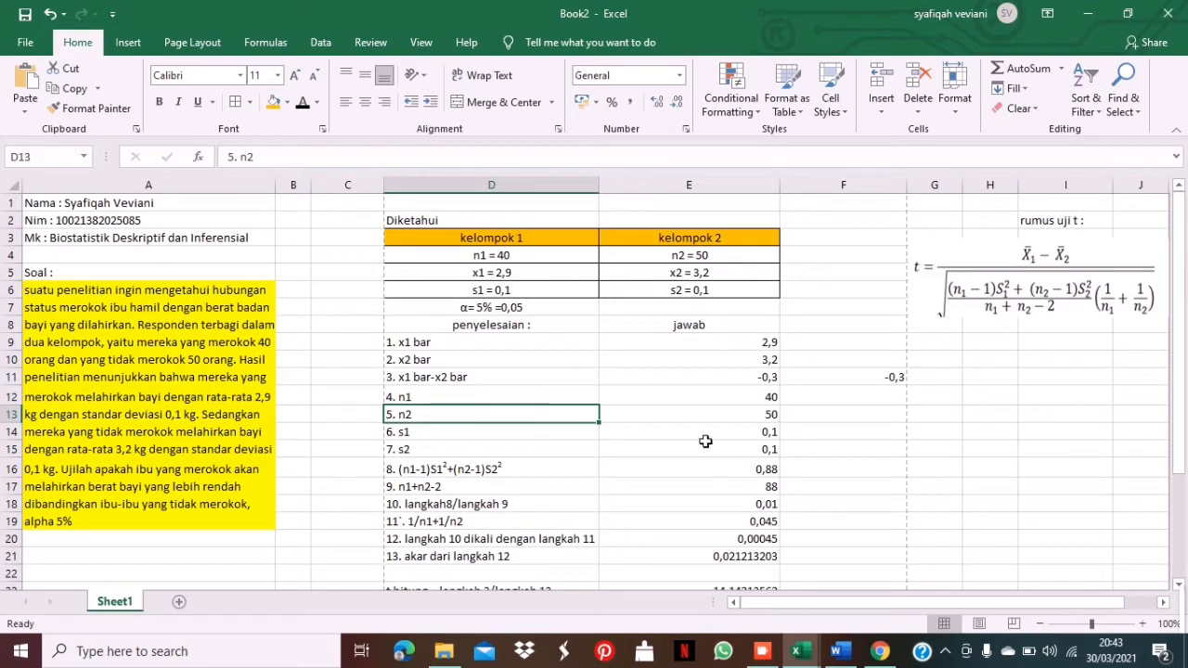
left_click(743, 421)
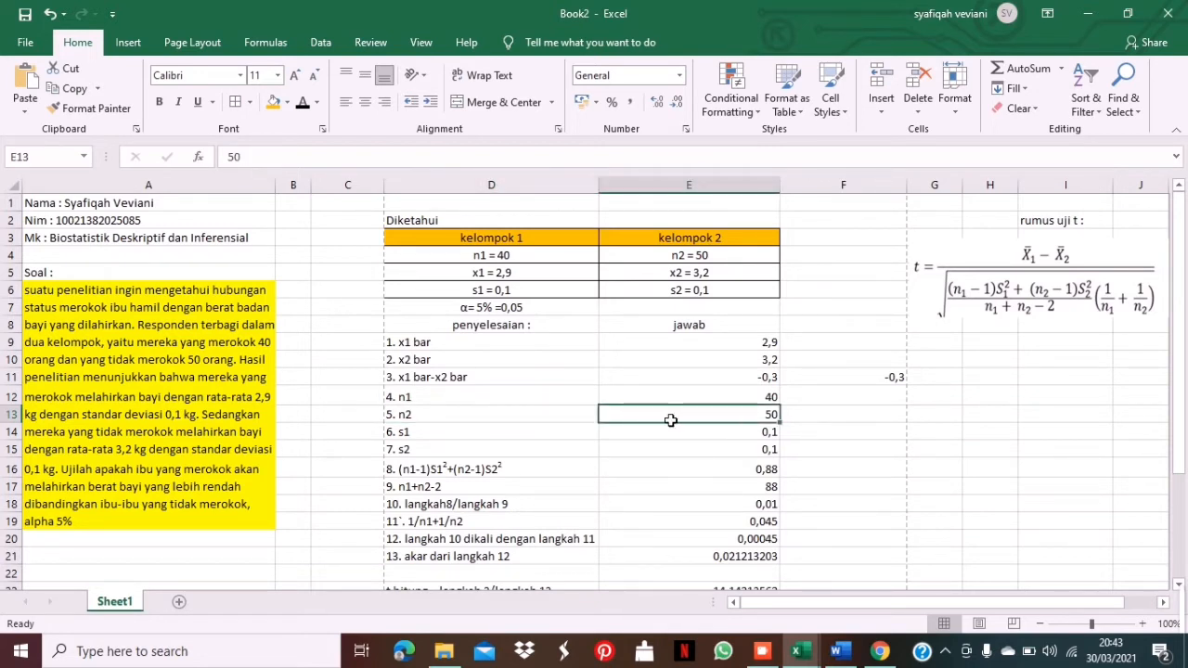
left_click(516, 438)
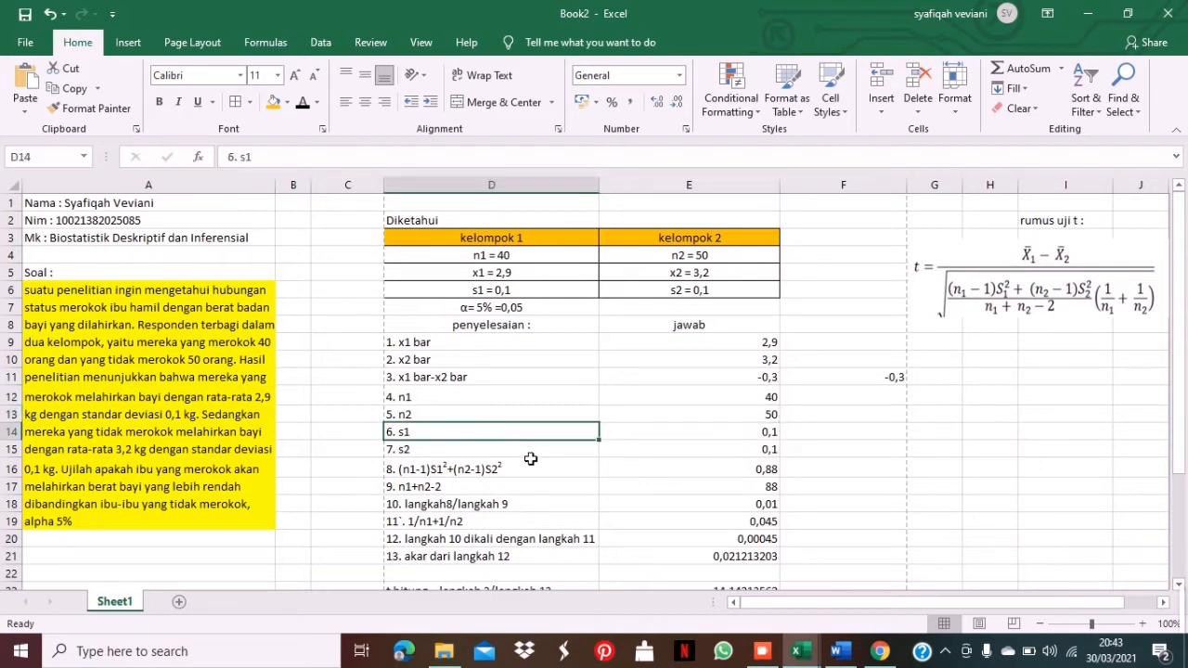
left_click(530, 459)
left_click(551, 431)
left_click(555, 456)
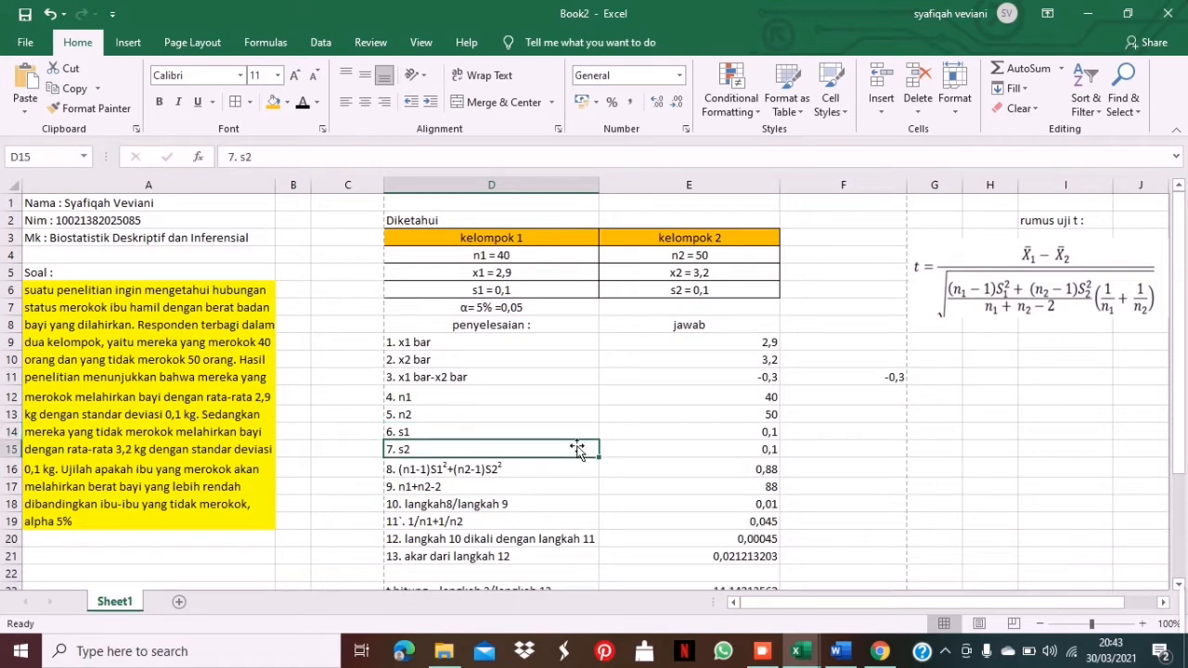
left_click(581, 433)
left_click_drag(581, 433, 743, 437)
left_click(742, 438)
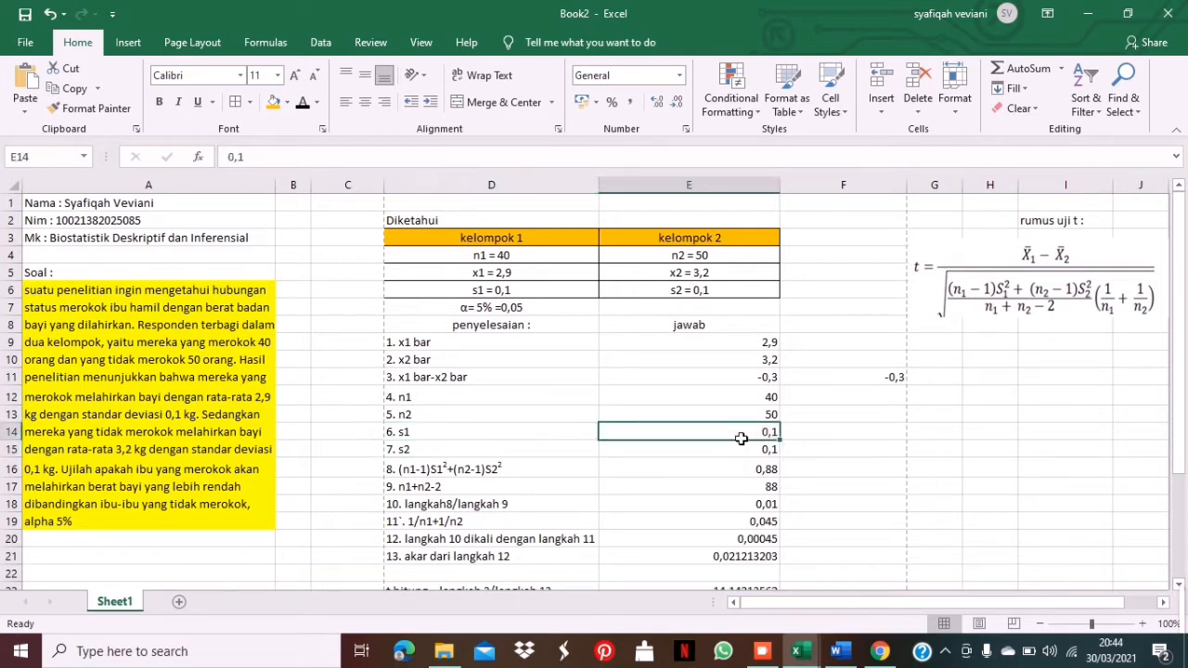
left_click(740, 457)
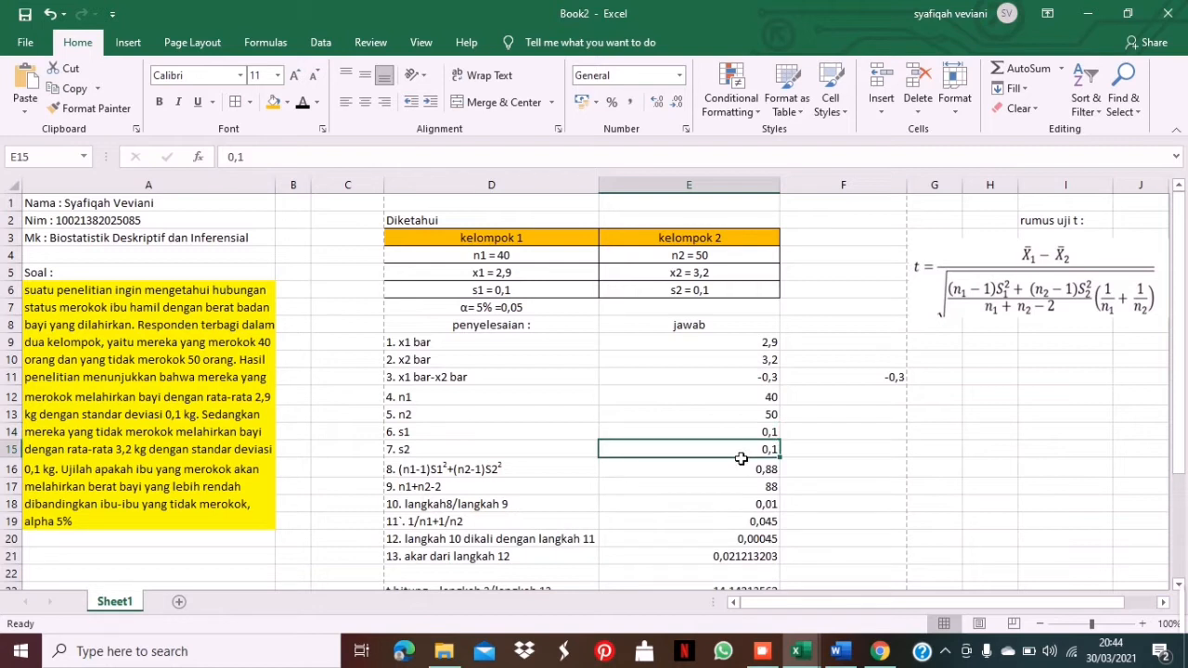
- Calculate step 8, (n1-1)S1²+(n2-1)S2², in F16 with the formula =(E12-1)*0,01+(E13-1)*0,01
left_click(557, 482)
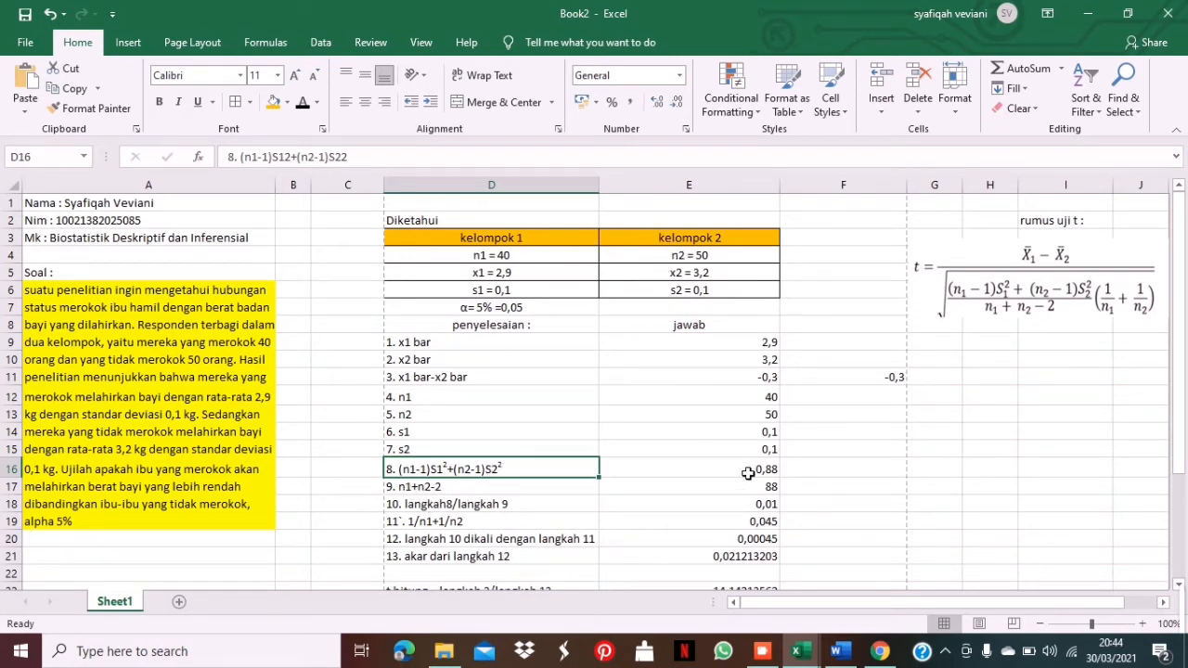
left_click(805, 476)
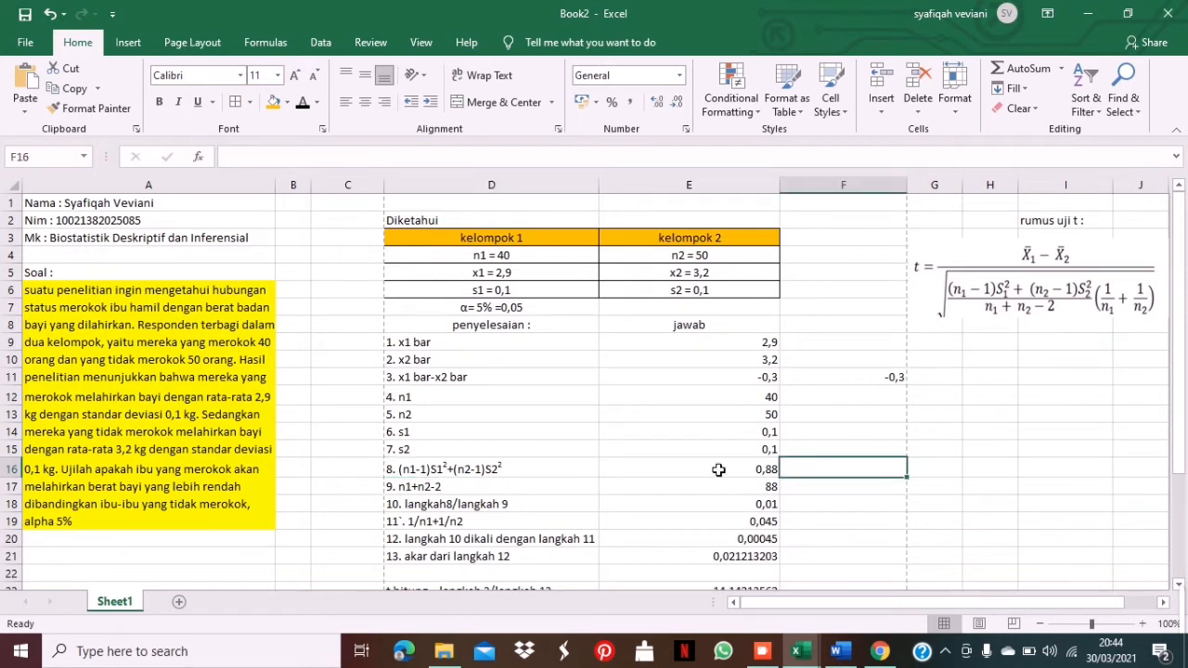
type("=")
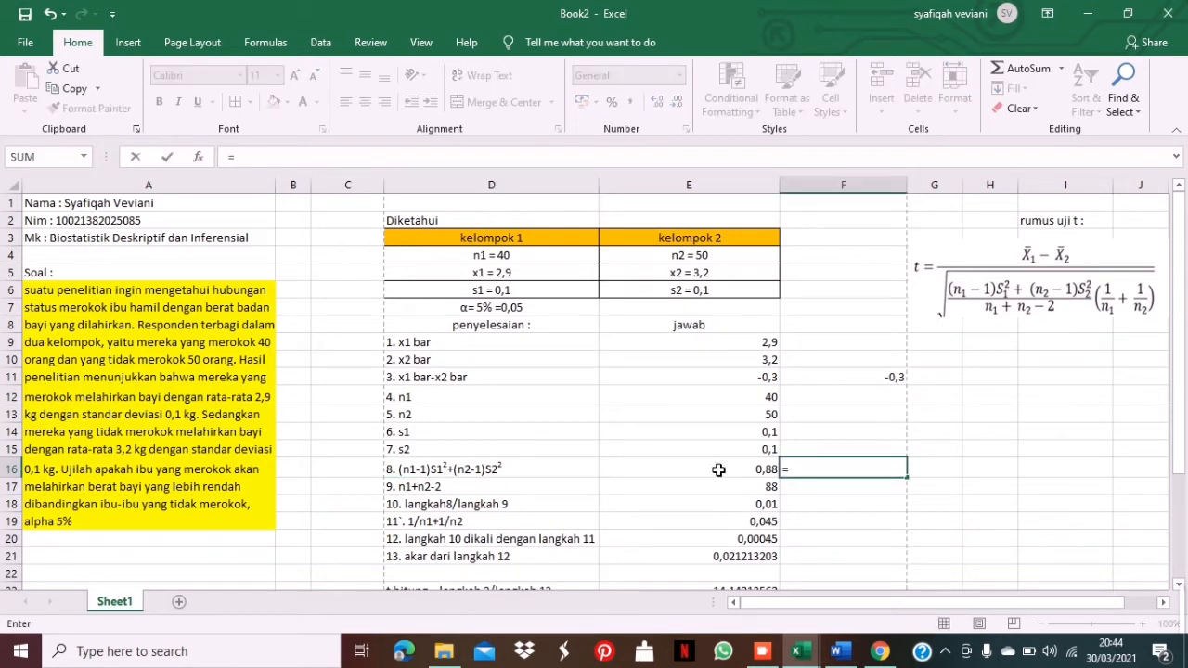
type("(")
left_click(738, 406)
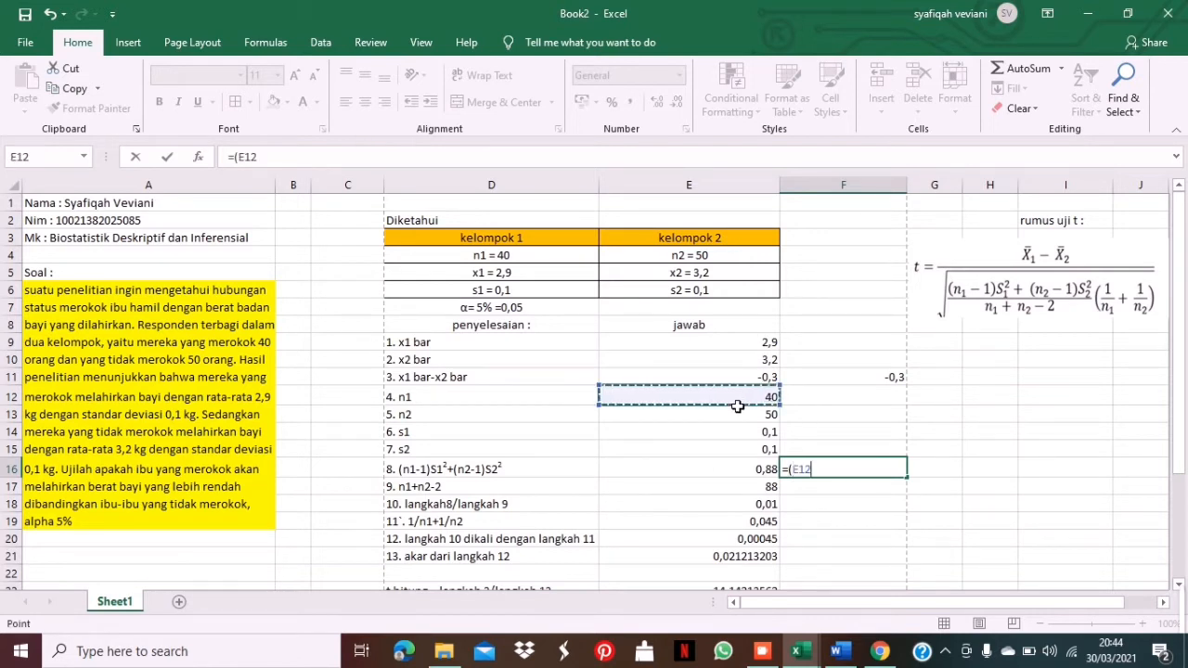
type("-1)*0,01+(")
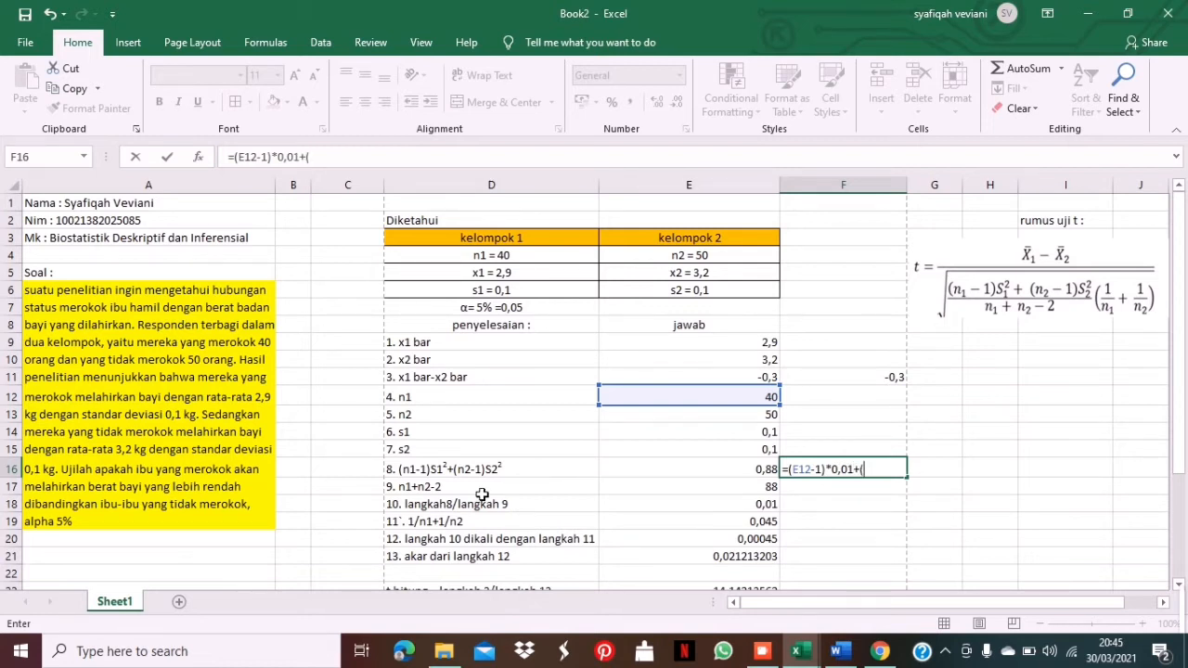
left_click(769, 421)
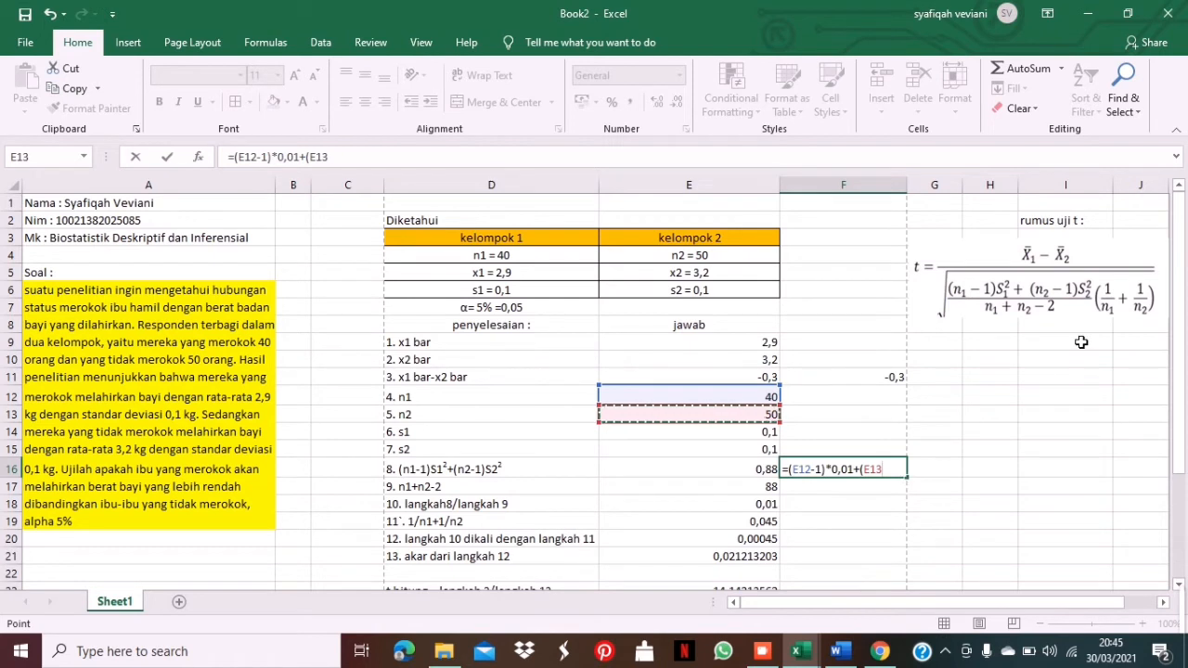
type("-1)*0,01")
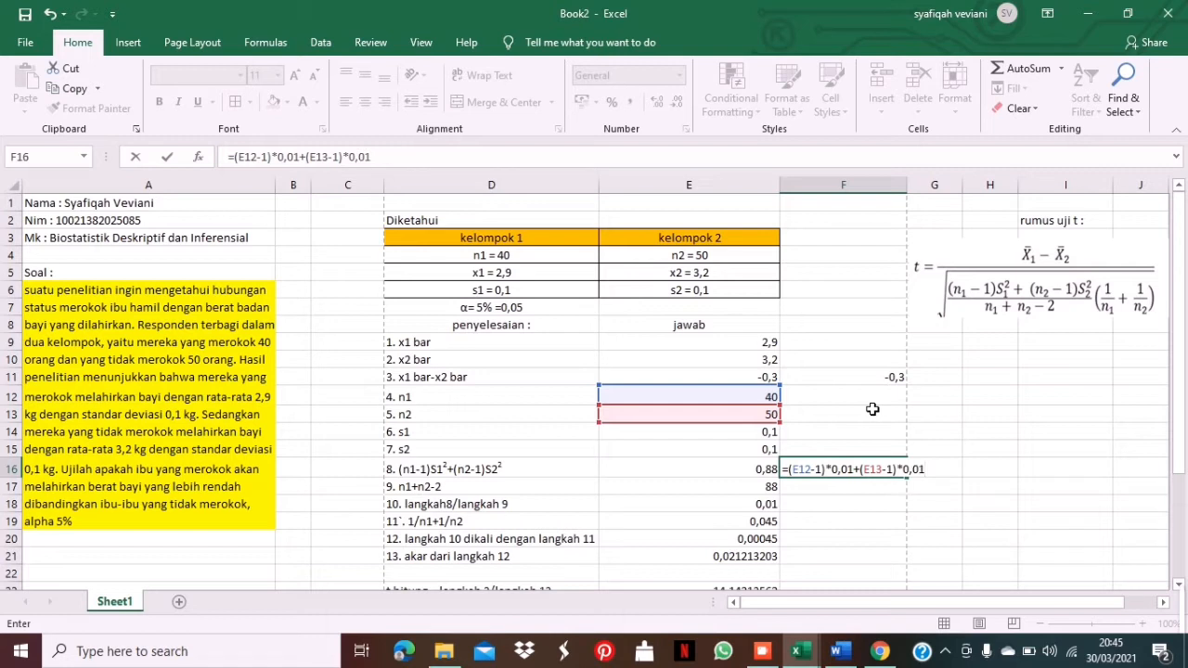
key("Return")
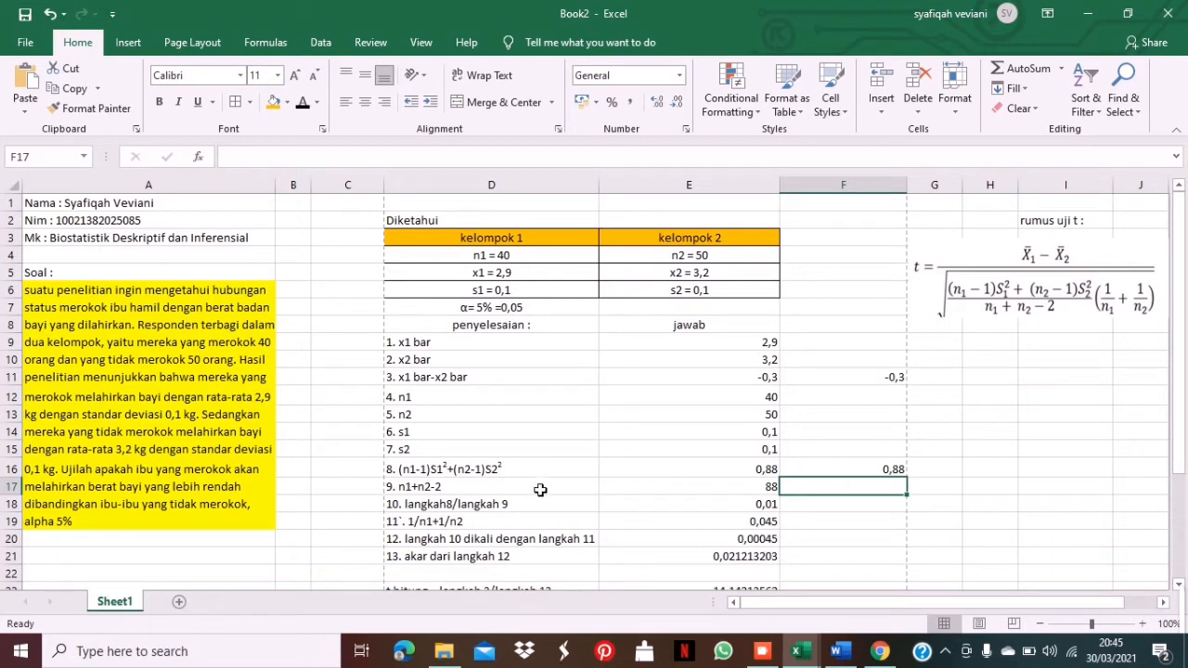
- Calculate step 9, n1+n2-2, in F17 with the formula =E12+E13-2
left_click(540, 489)
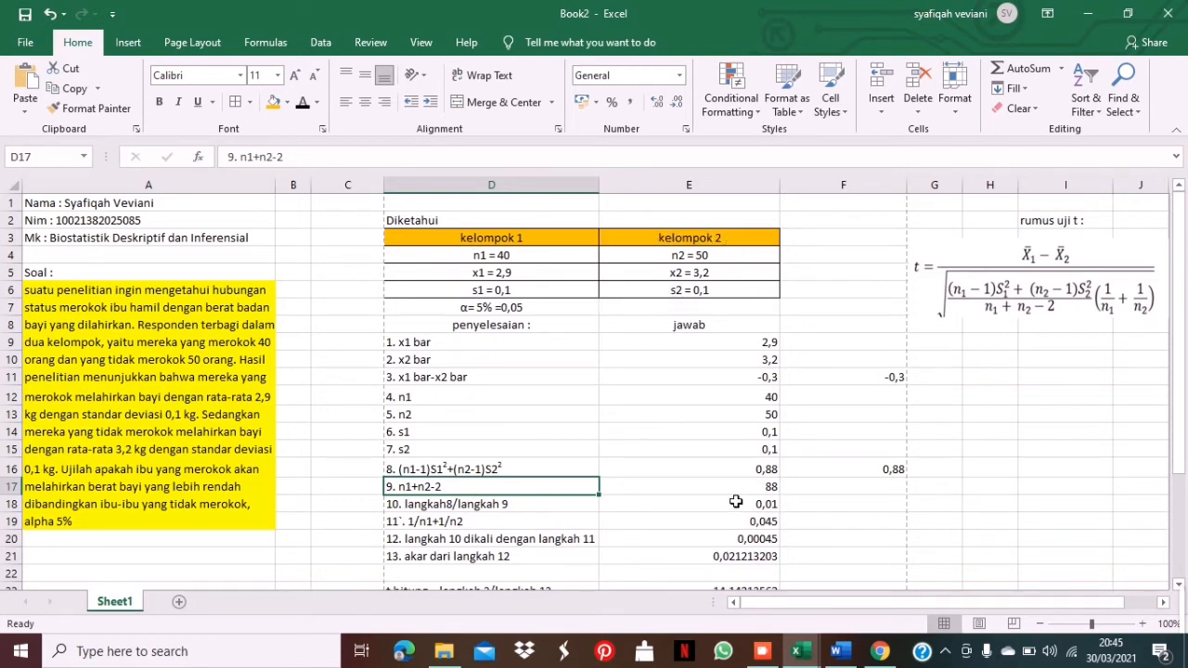
left_click(772, 492)
left_click(845, 489)
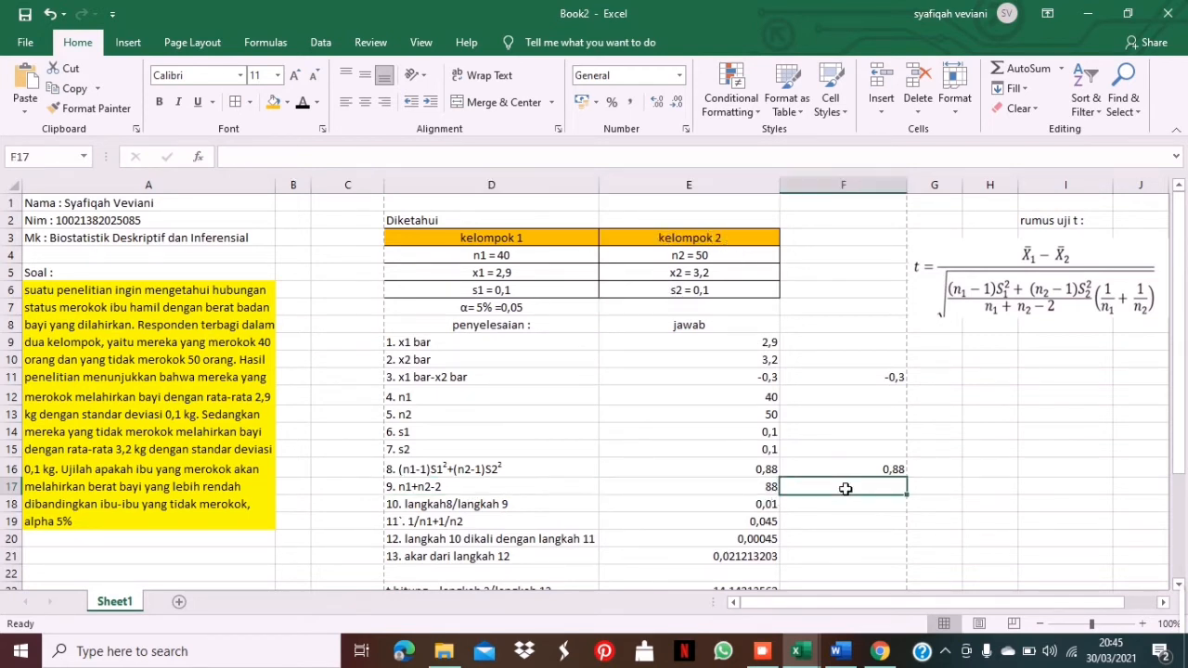
type("=")
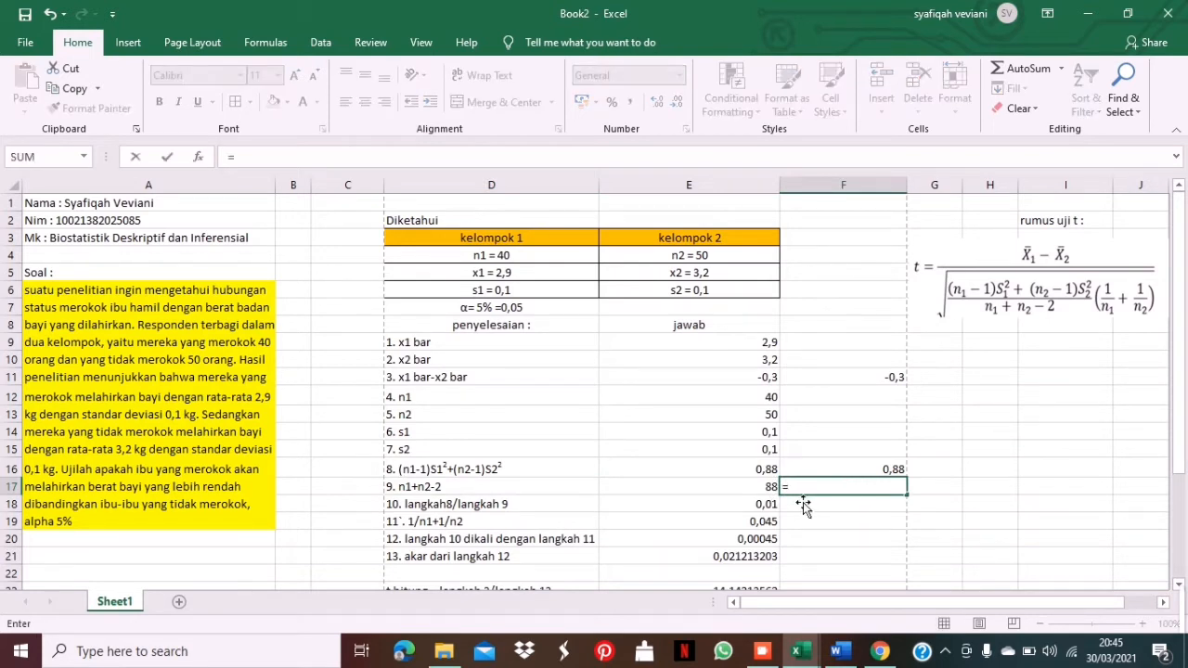
left_click(760, 402)
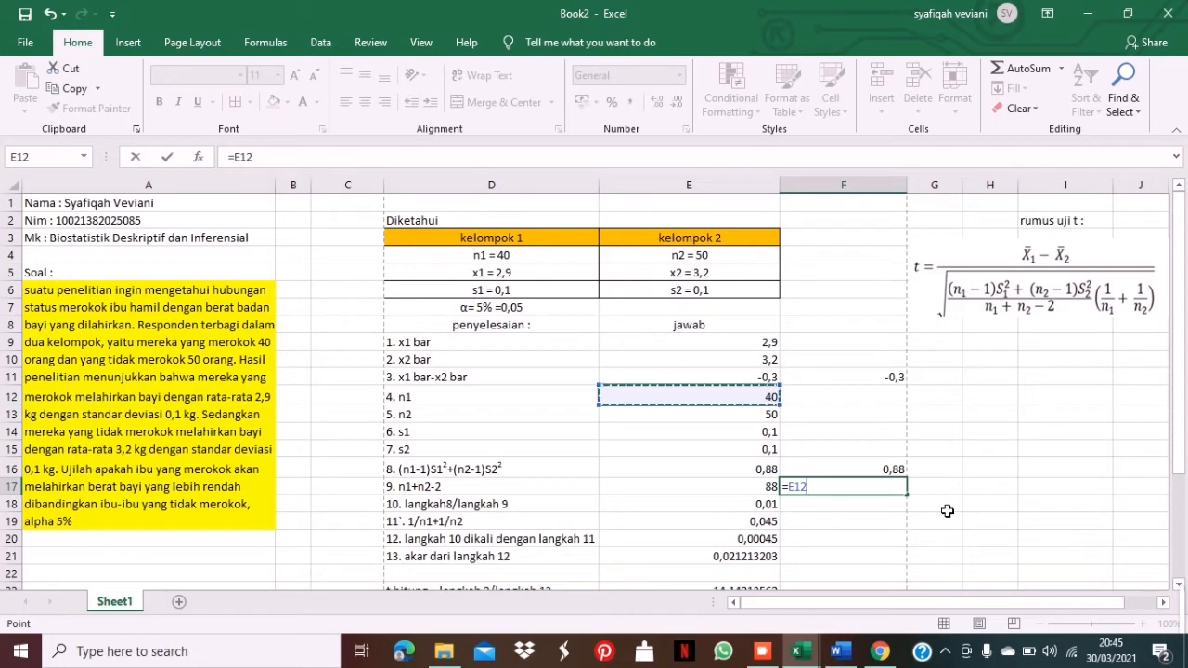
type("+")
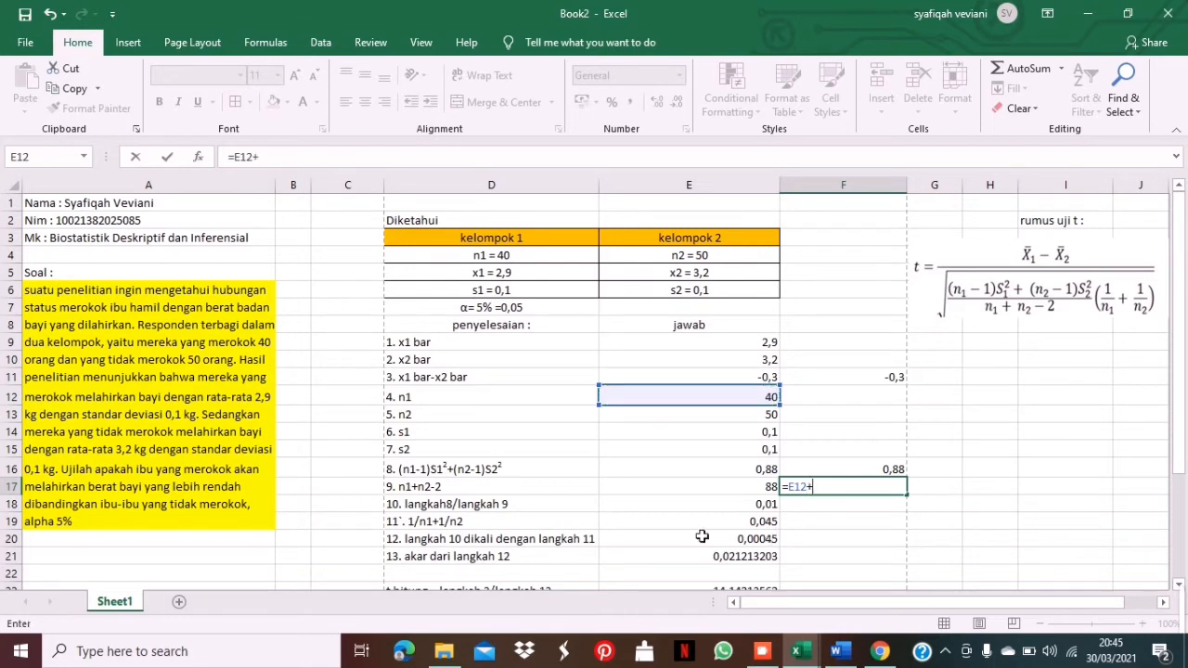
left_click(729, 422)
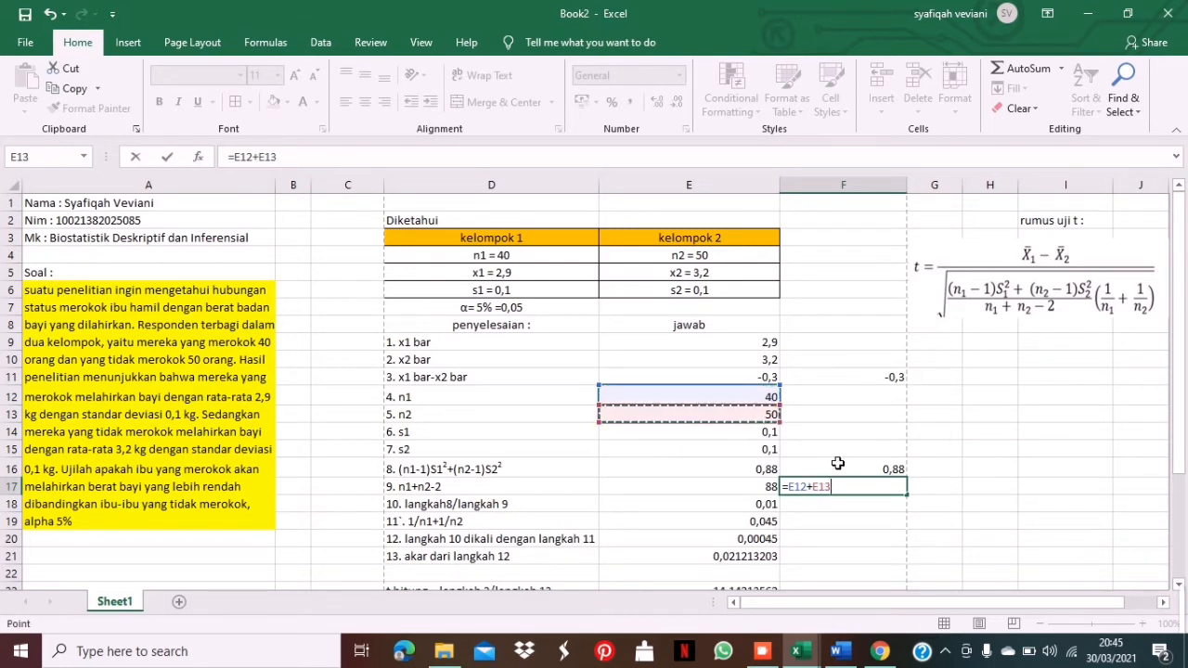
type("-2")
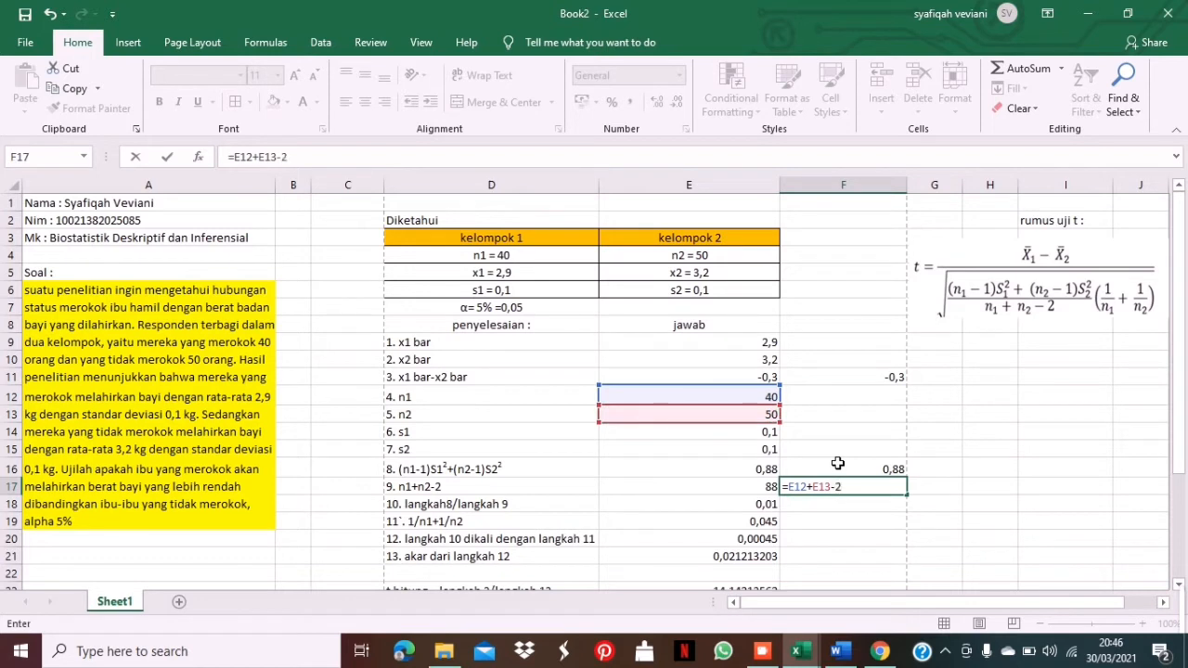
key("Return")
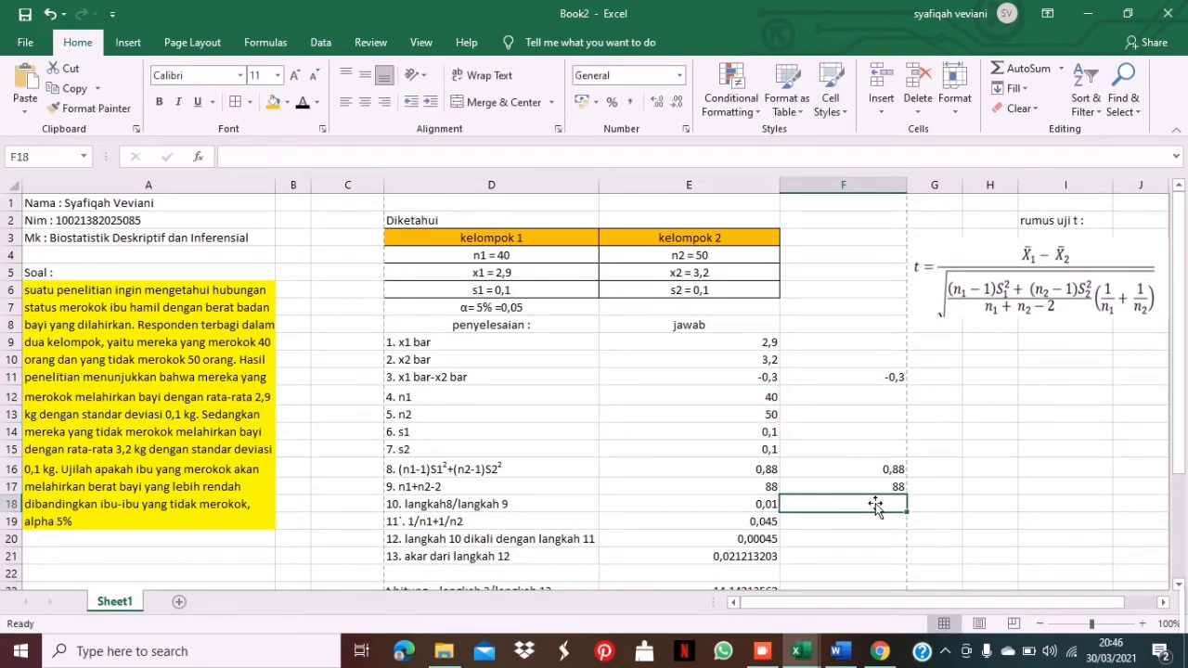
- Divide the step 8 answer by the step 9 answer in F18 with the formula =E16/E17
left_click(597, 513)
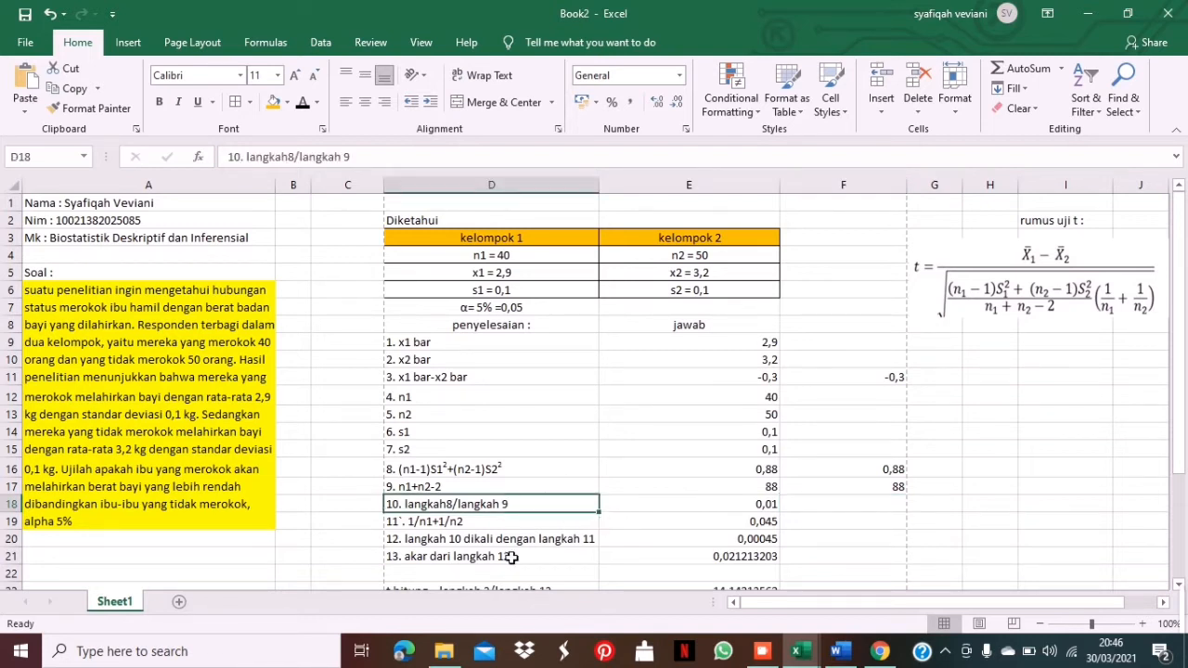
left_click(496, 473)
key("Up")
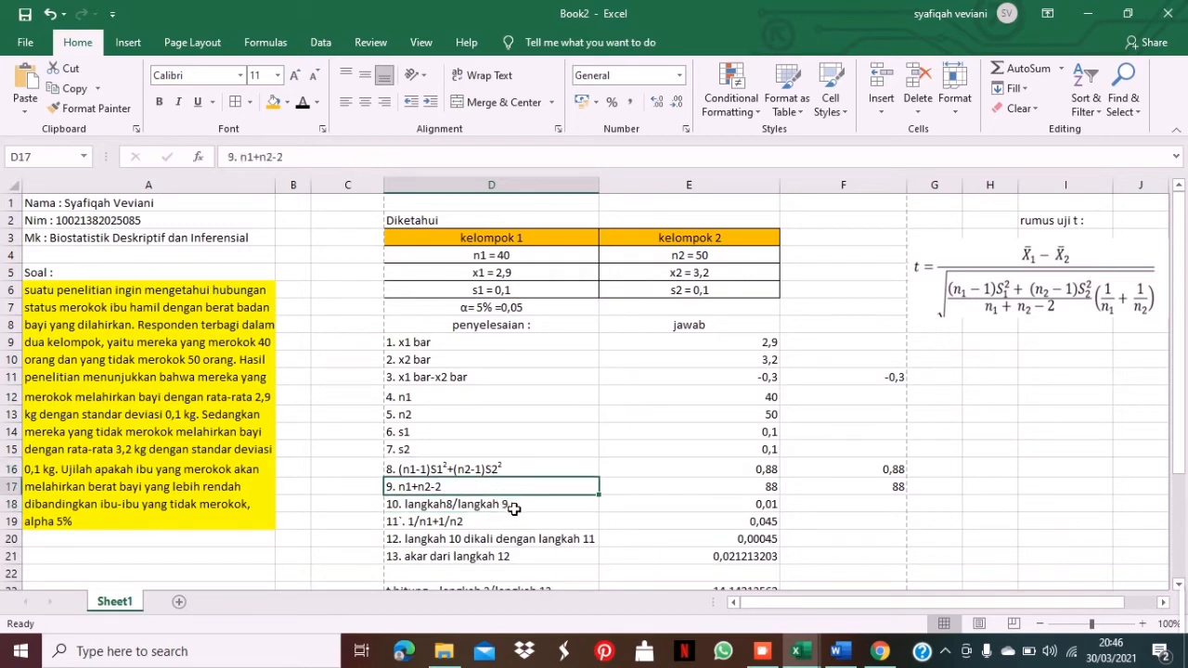
left_click(504, 504)
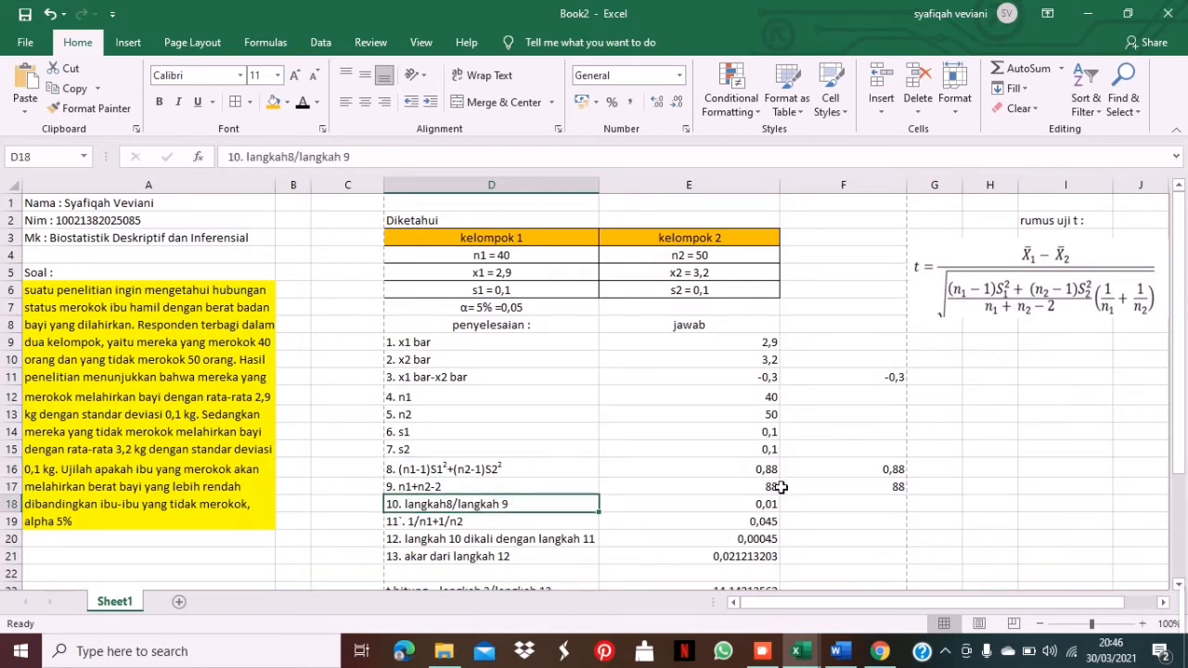
left_click(825, 514)
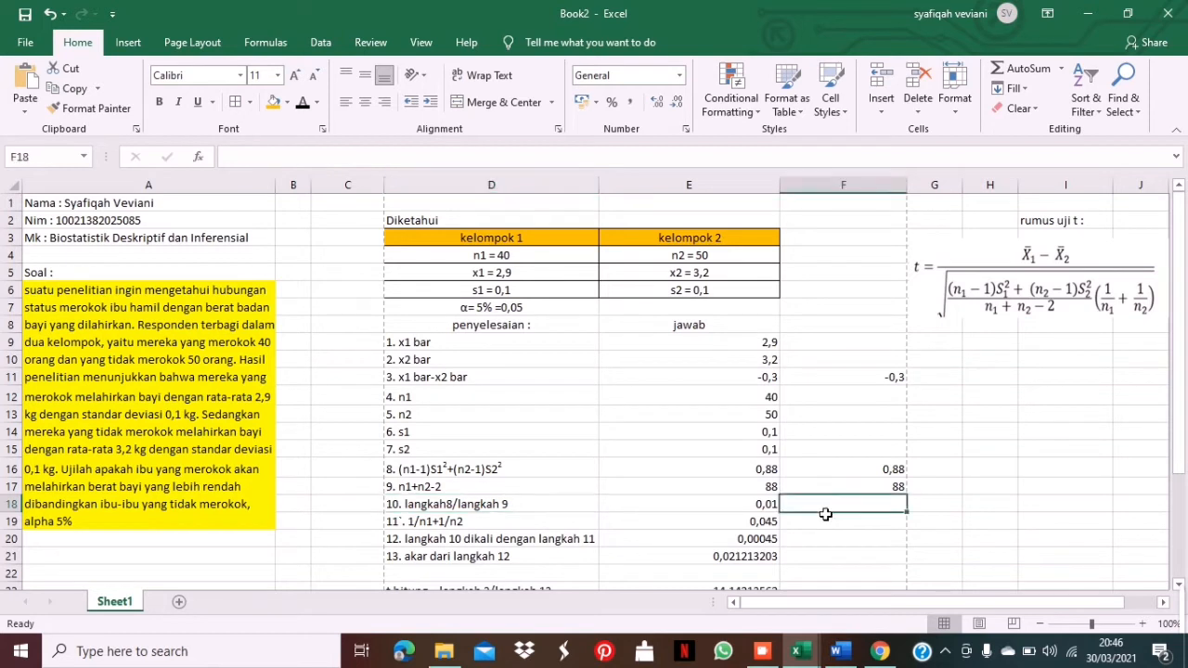
type("=")
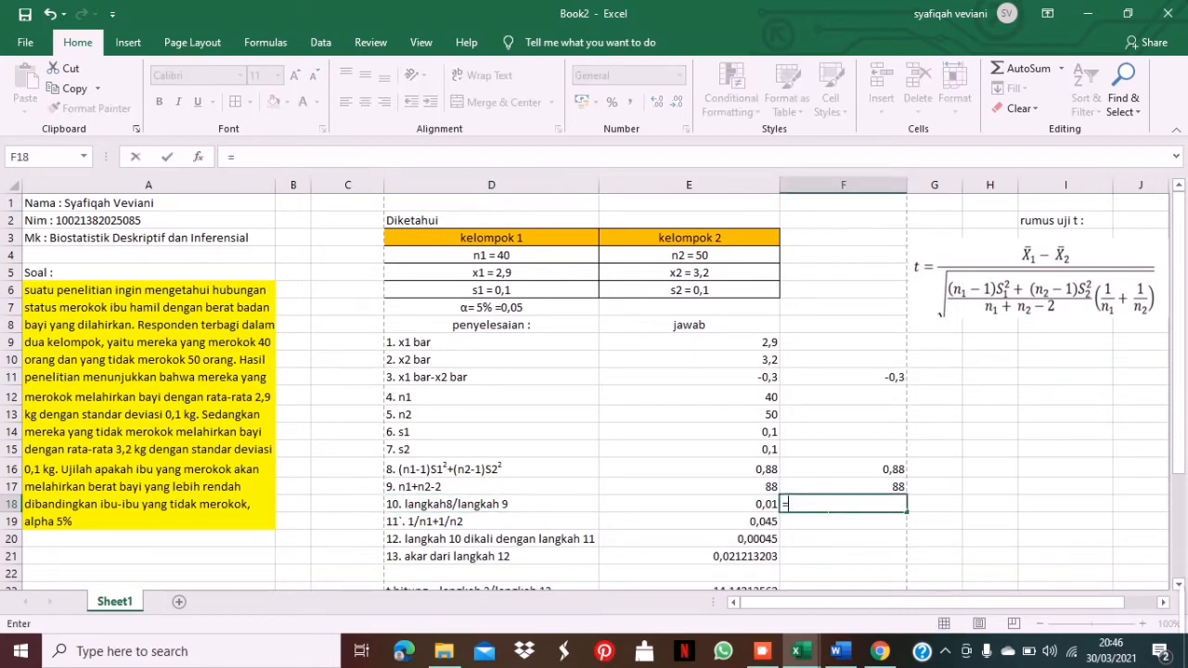
left_click(765, 474)
type("/")
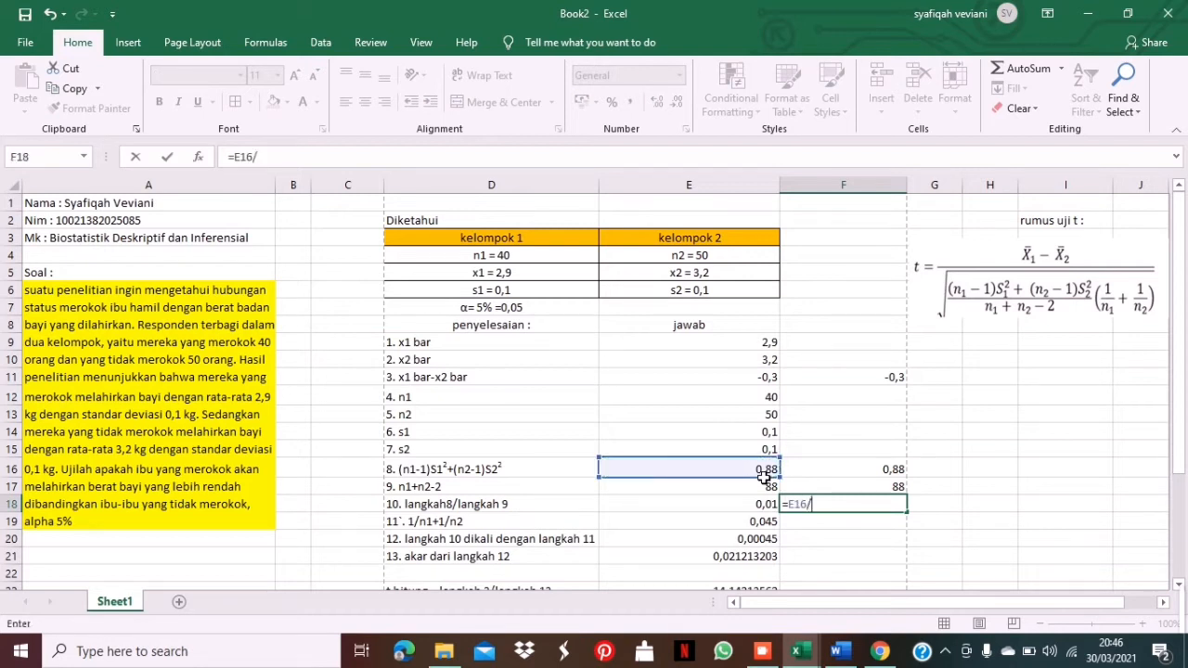
left_click(768, 492)
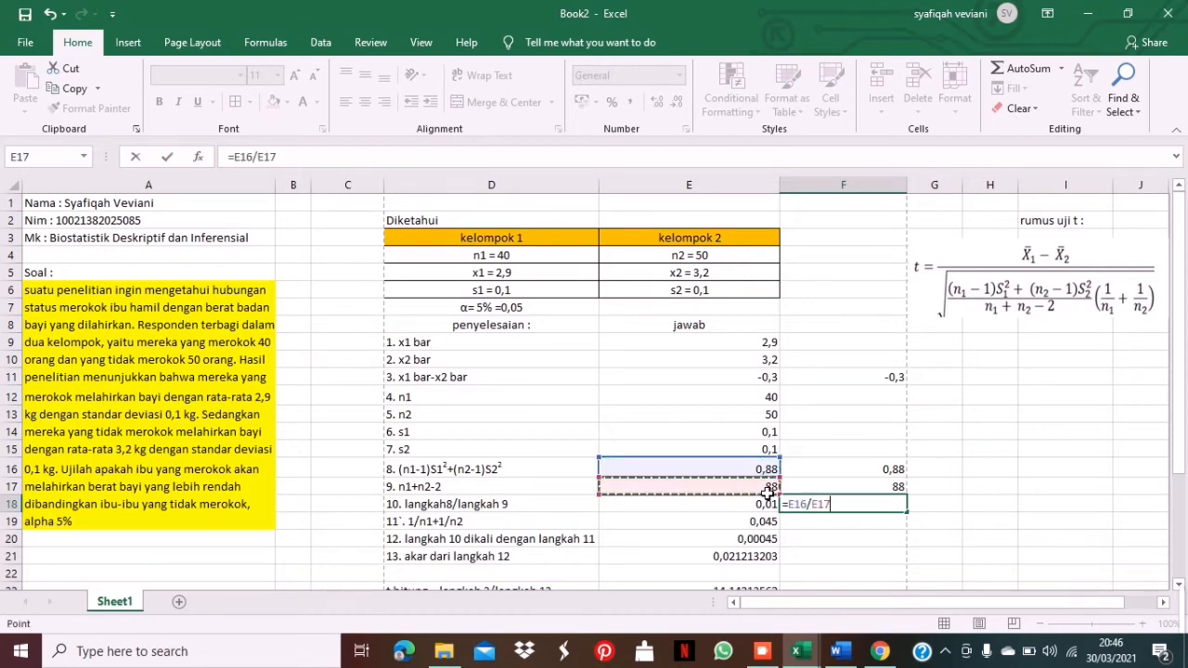
key("Return")
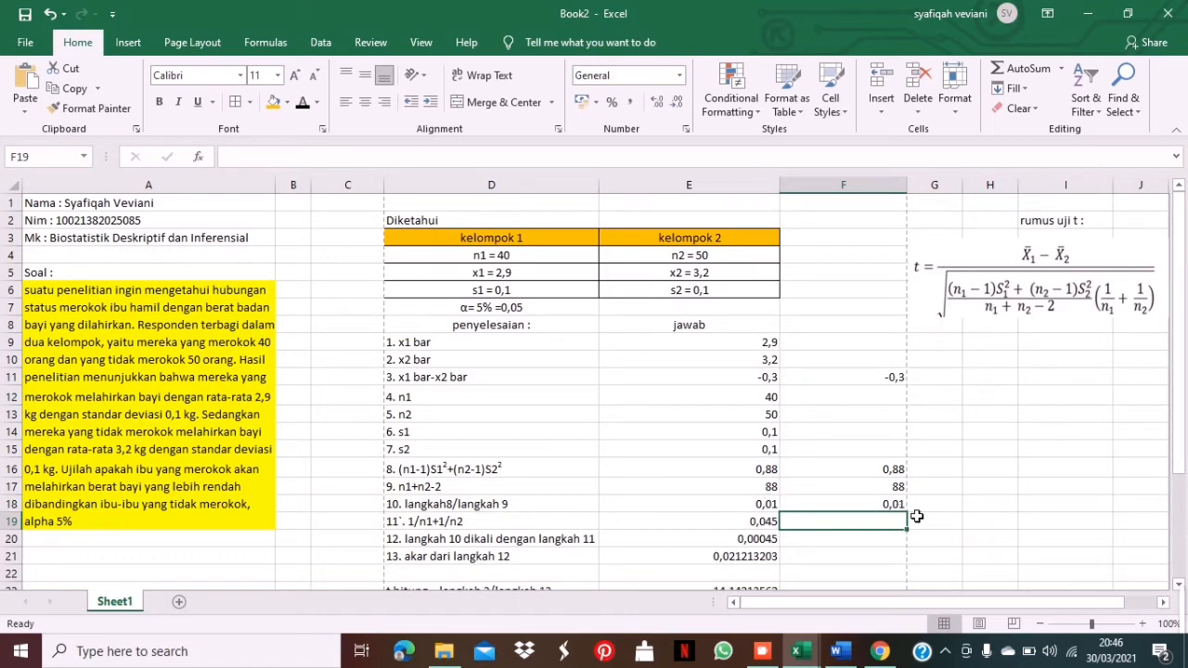
- Calculate step 11, 1/n1+1/n2, in F19 with the formula =1/E12+1/E13
left_click(566, 526)
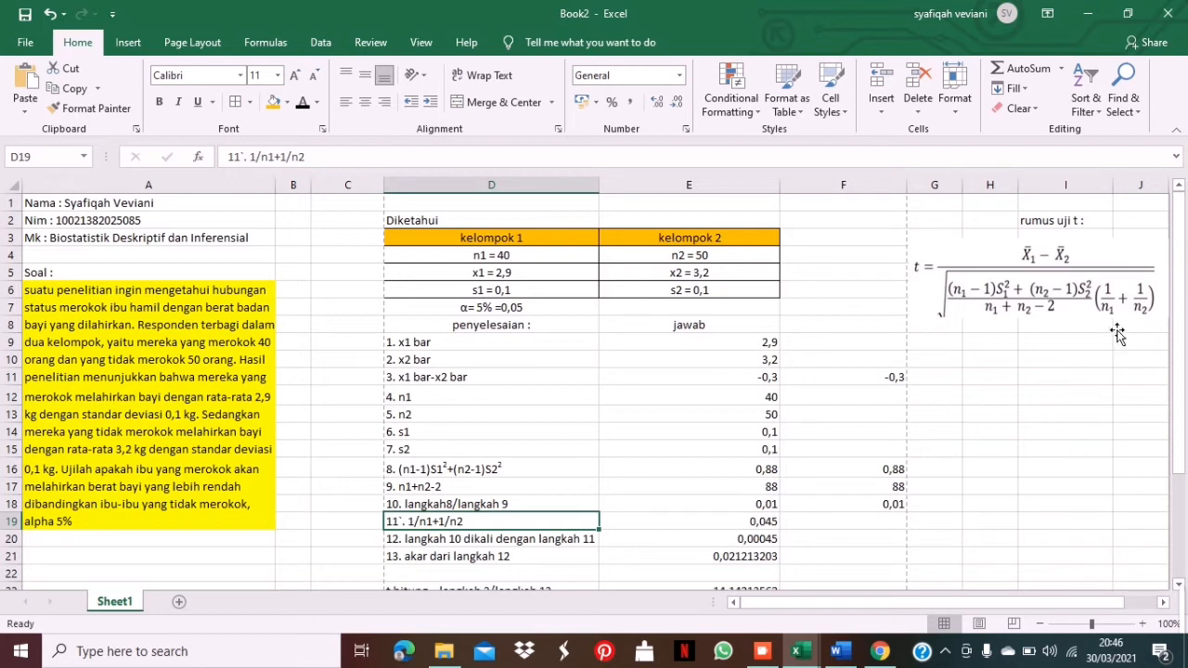
left_click(696, 530)
left_click(842, 528)
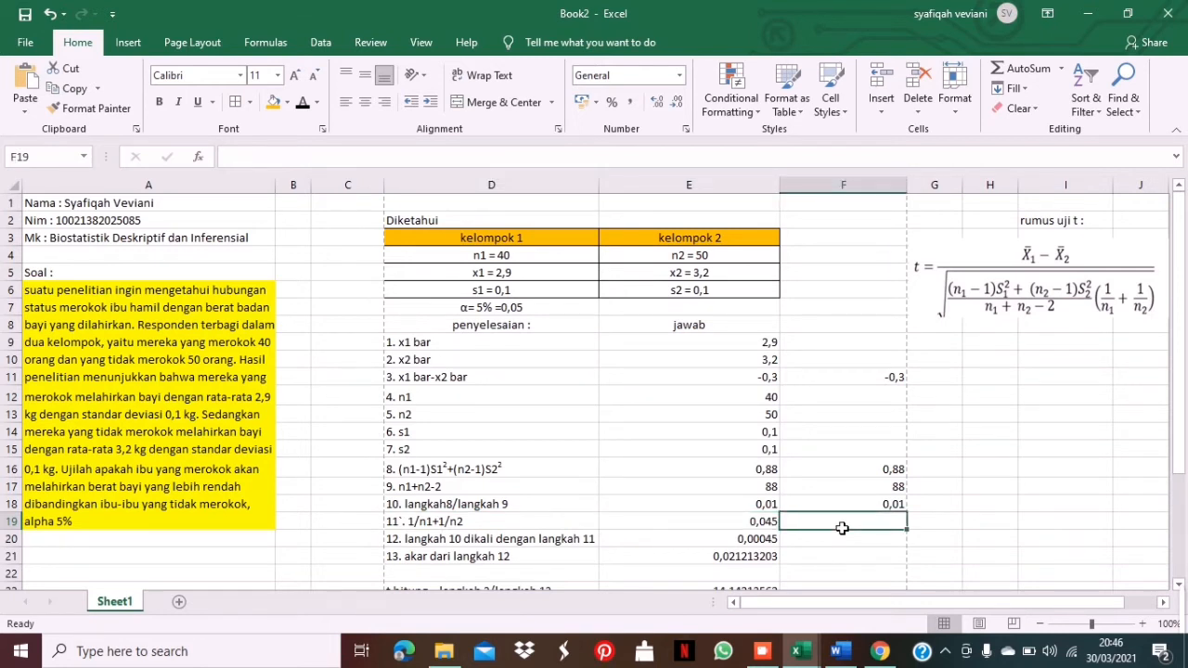
type("=1/")
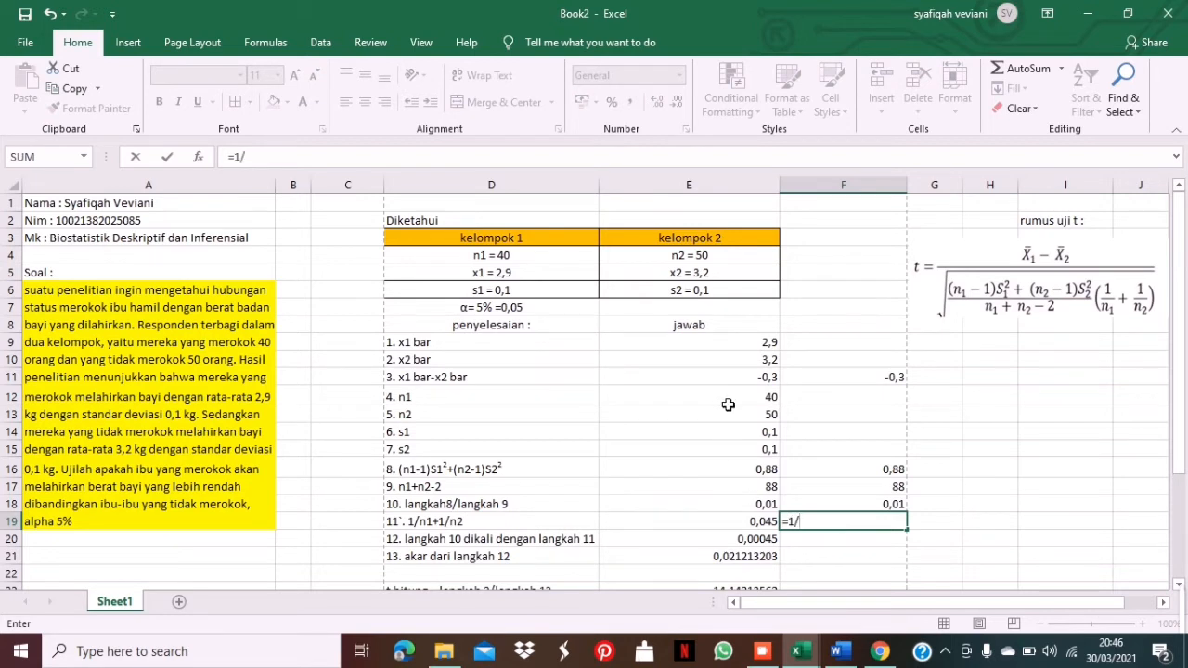
left_click(727, 400)
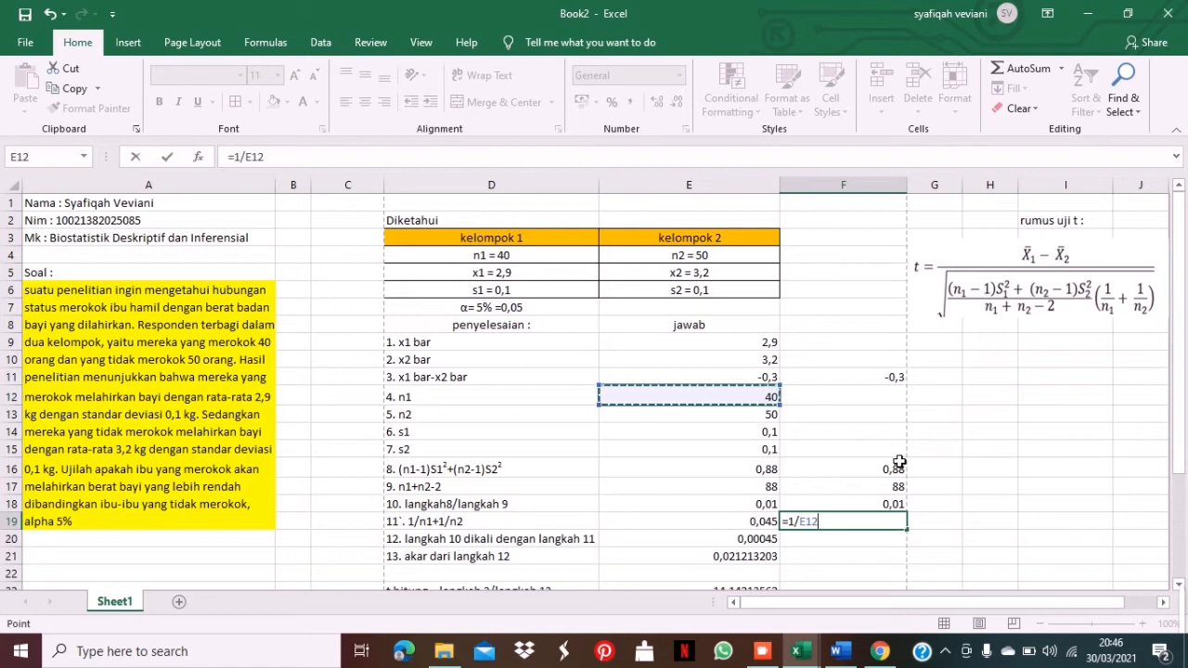
type("+")
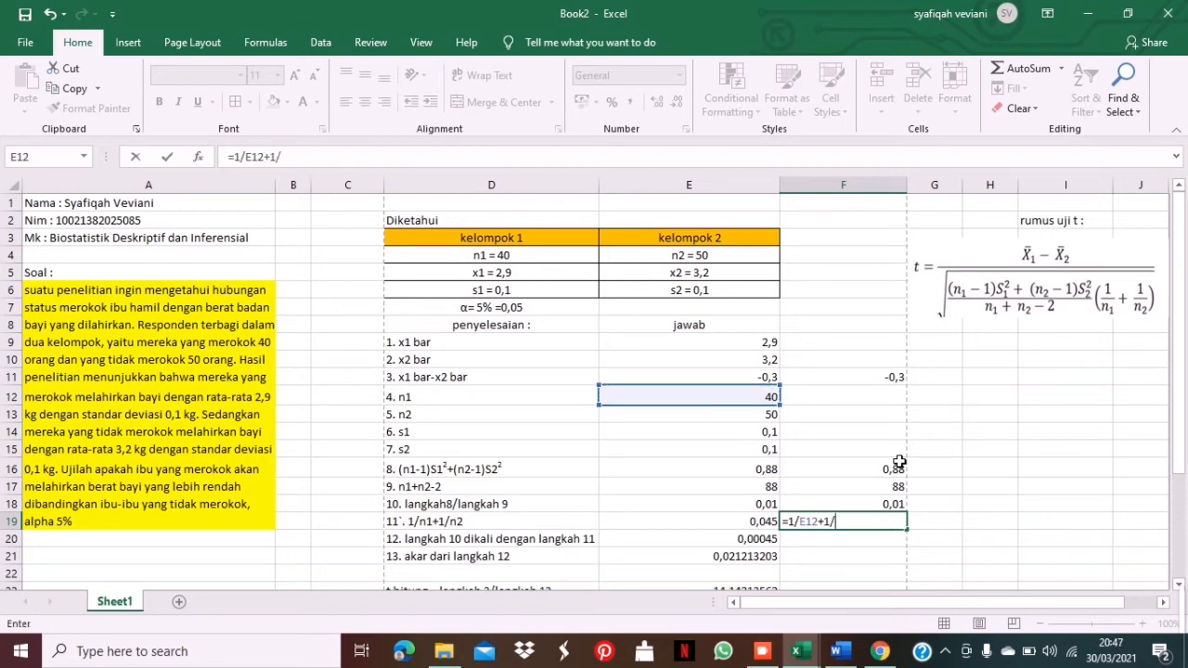
type("1/")
left_click(745, 420)
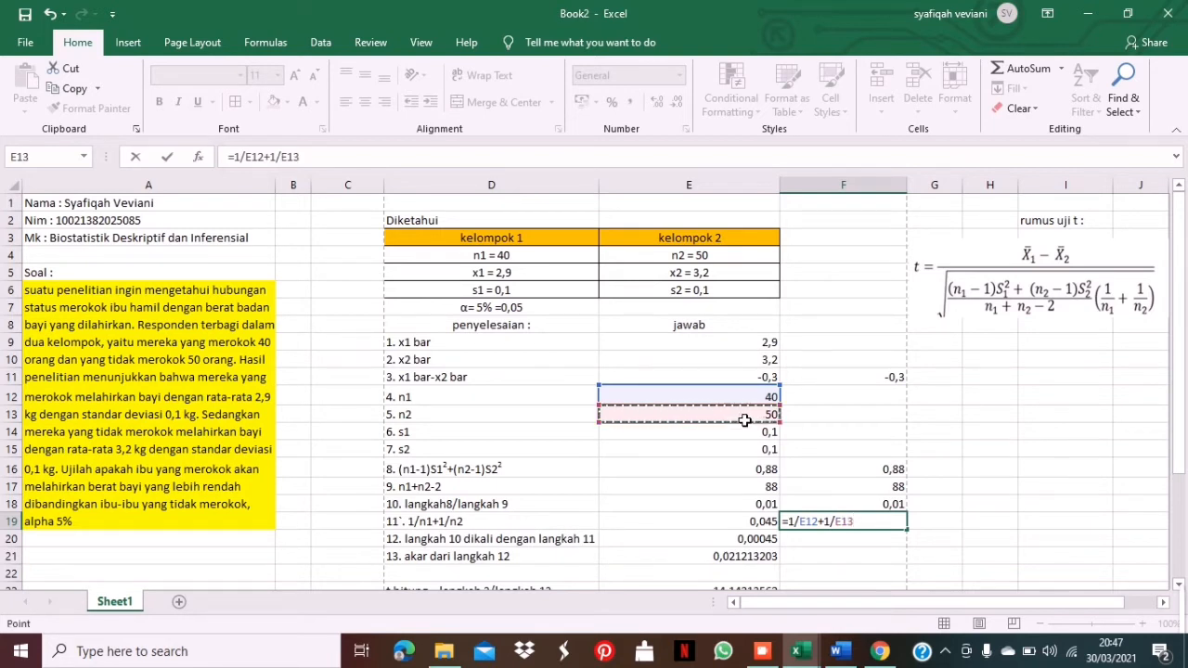
key("Return")
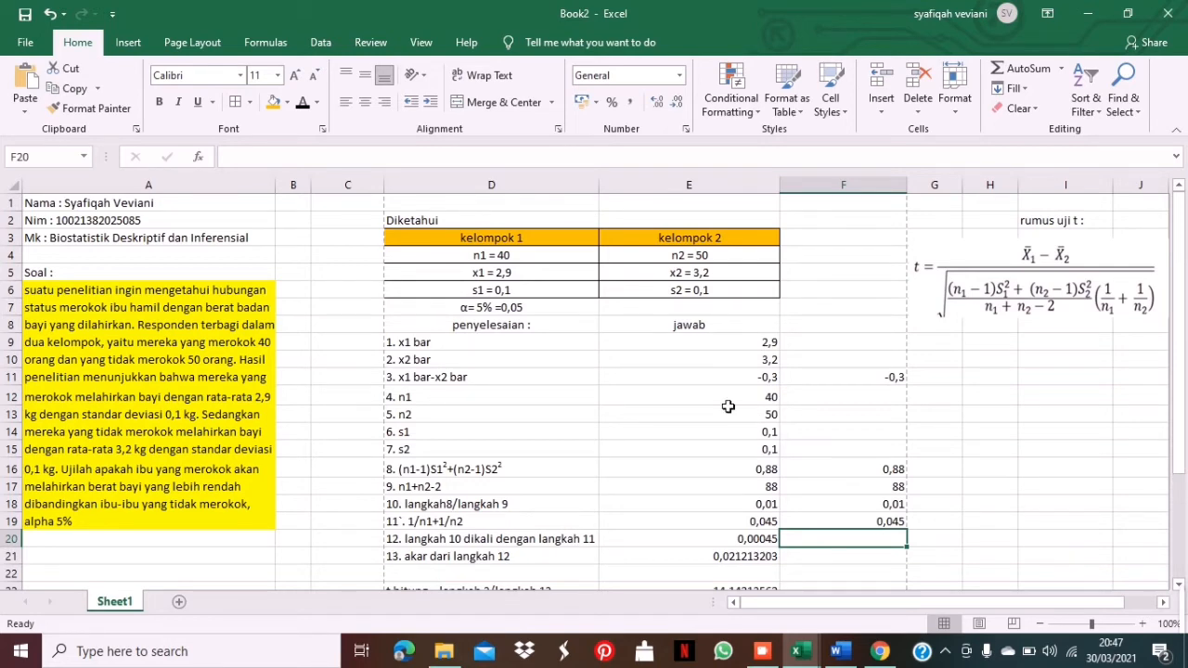
- Calculate step 12, the step 10 answer multiplied by the step 11 answer, in F20 with the formula =E18*E19
scroll(498, 442, "down", 2)
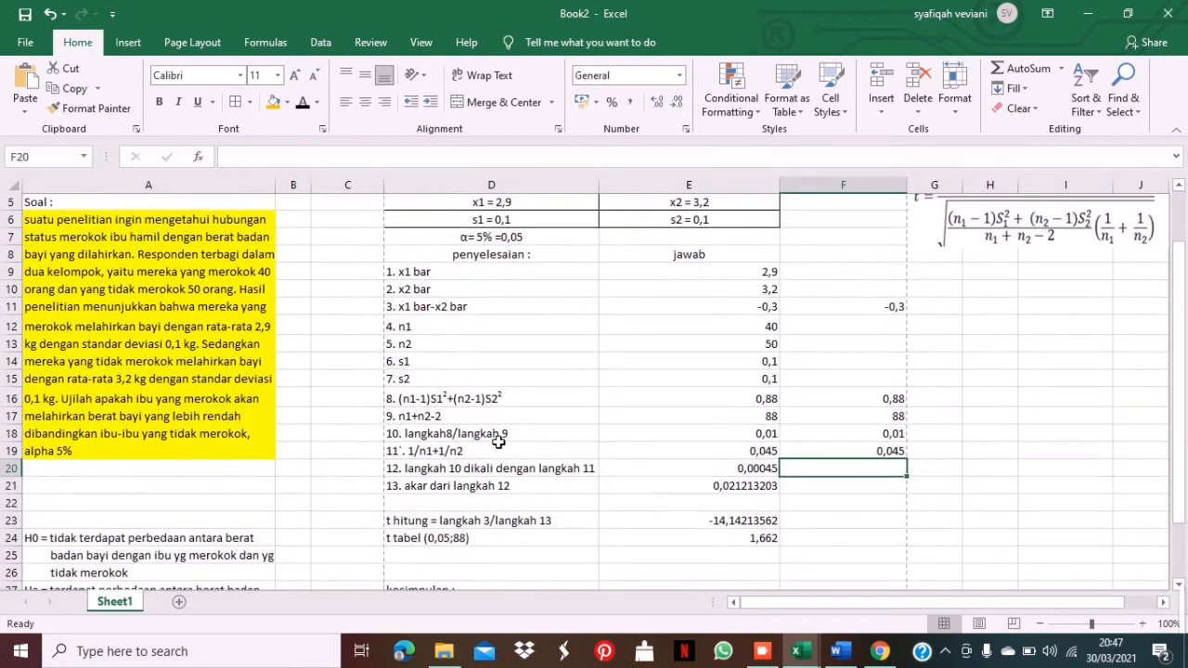
left_click(506, 459)
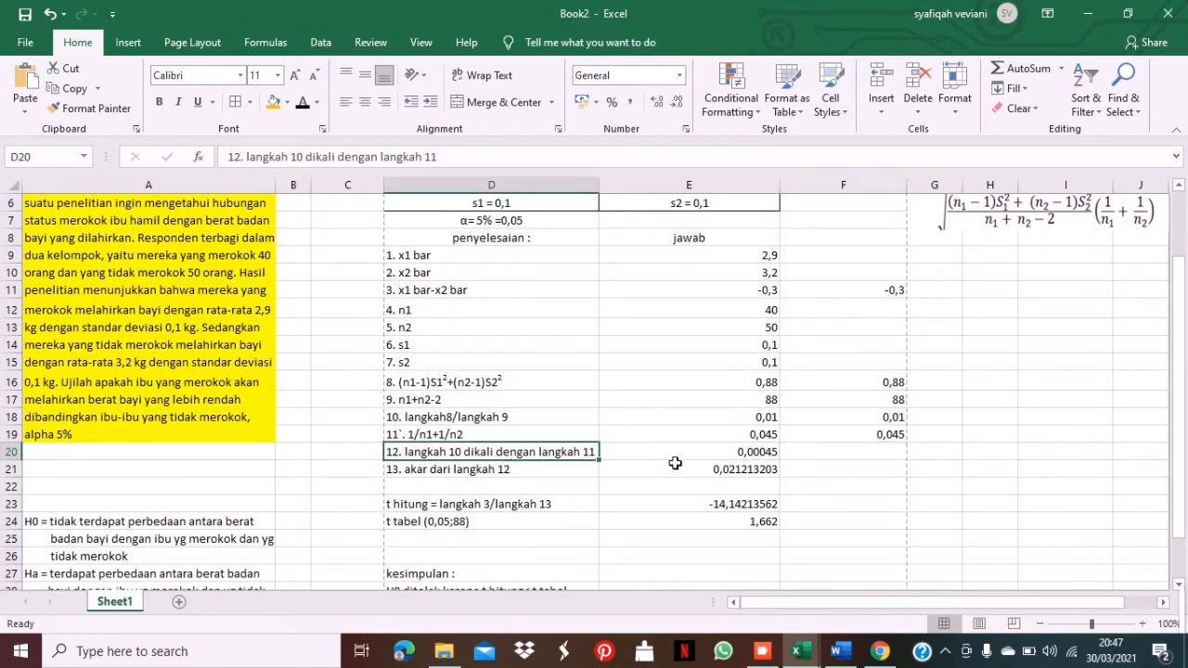
left_click(493, 420)
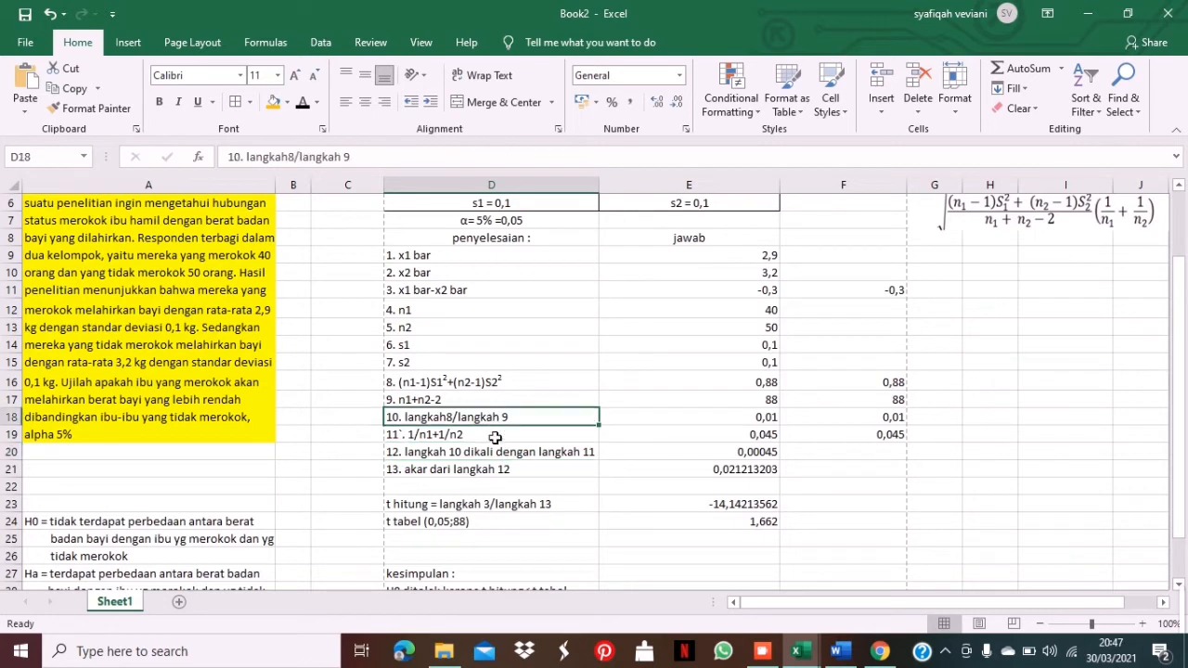
left_click(496, 438)
left_click(501, 452)
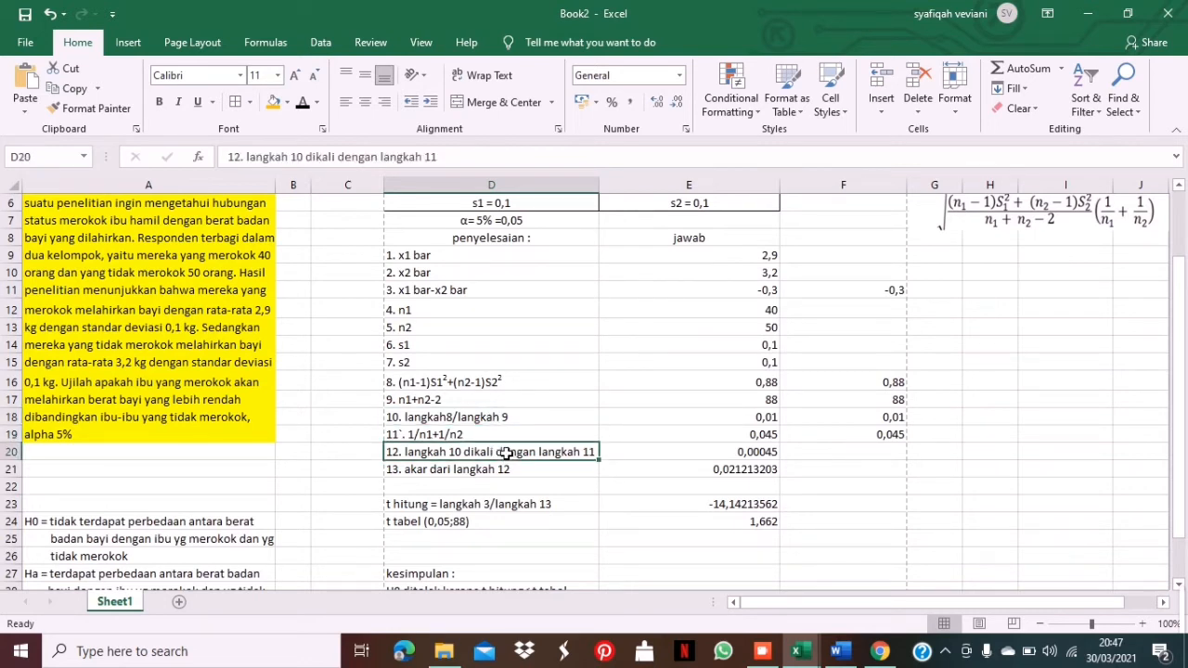
left_click(835, 456)
type("=")
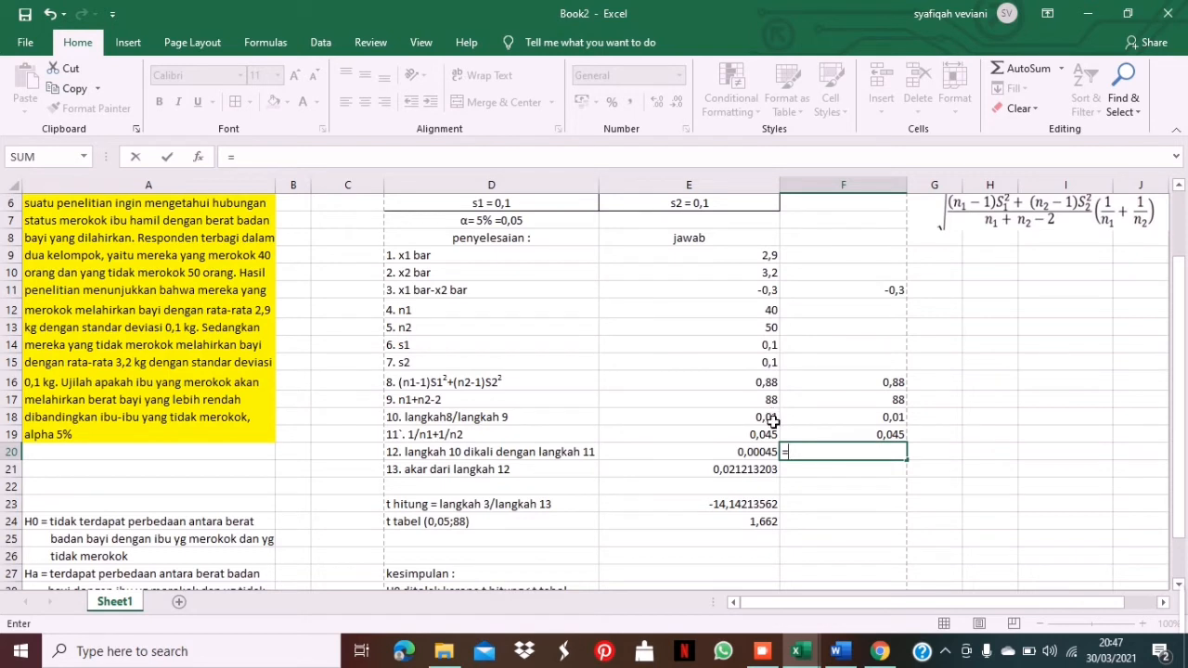
left_click(773, 421)
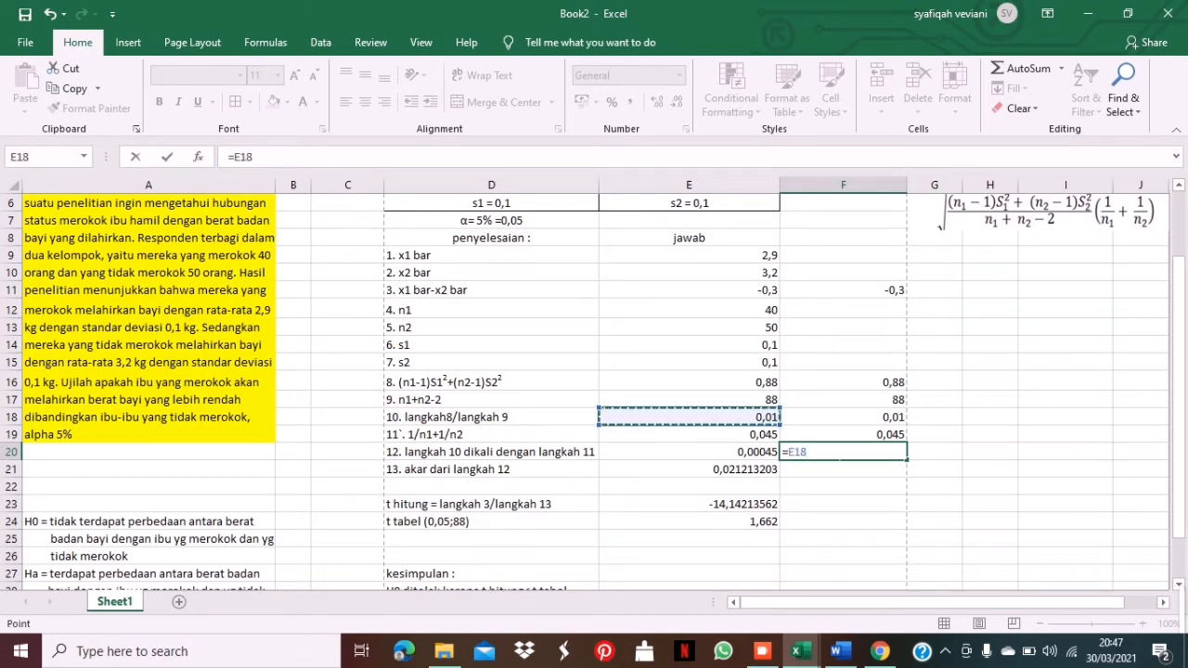
type("*")
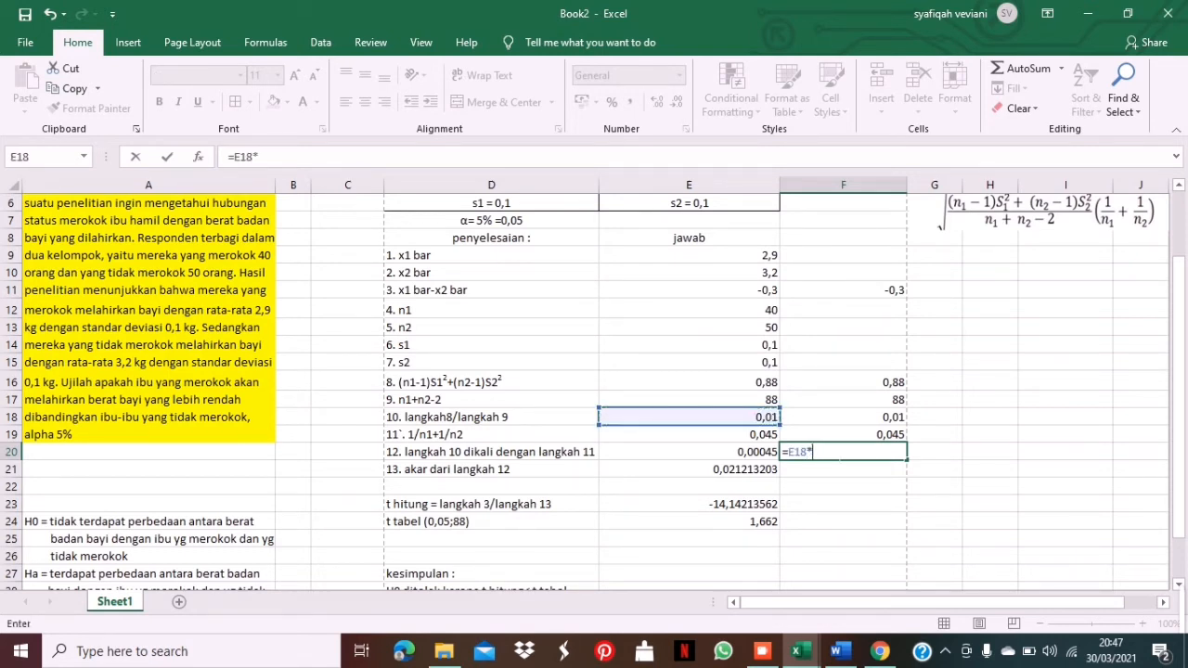
left_click(750, 438)
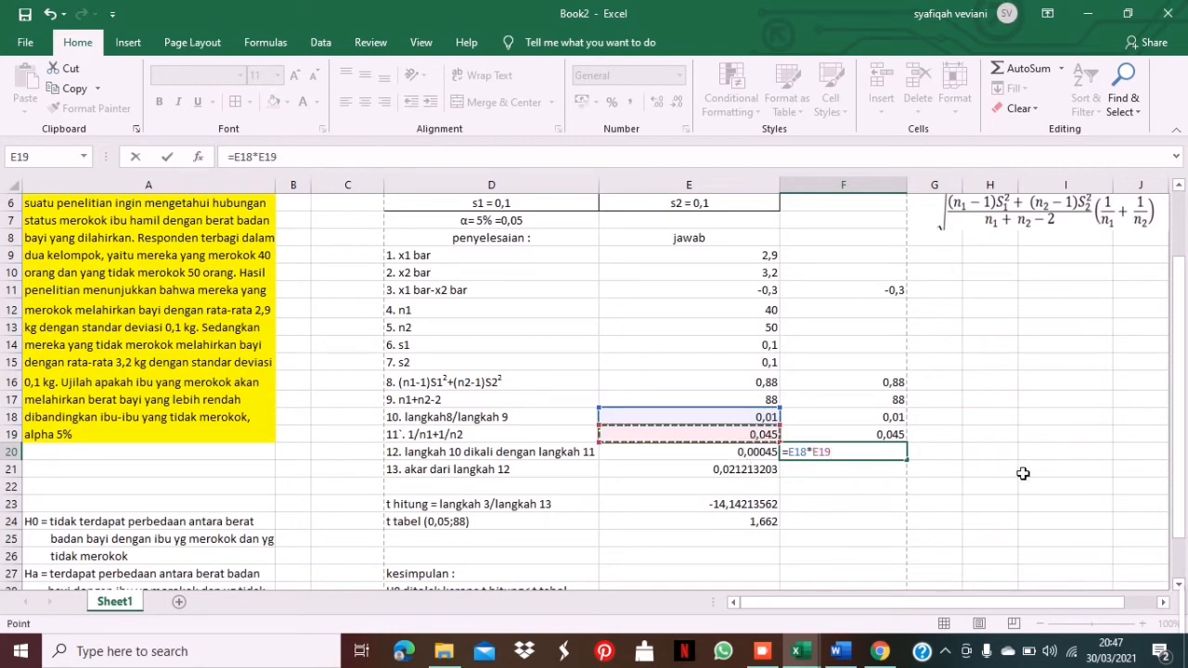
key("Return")
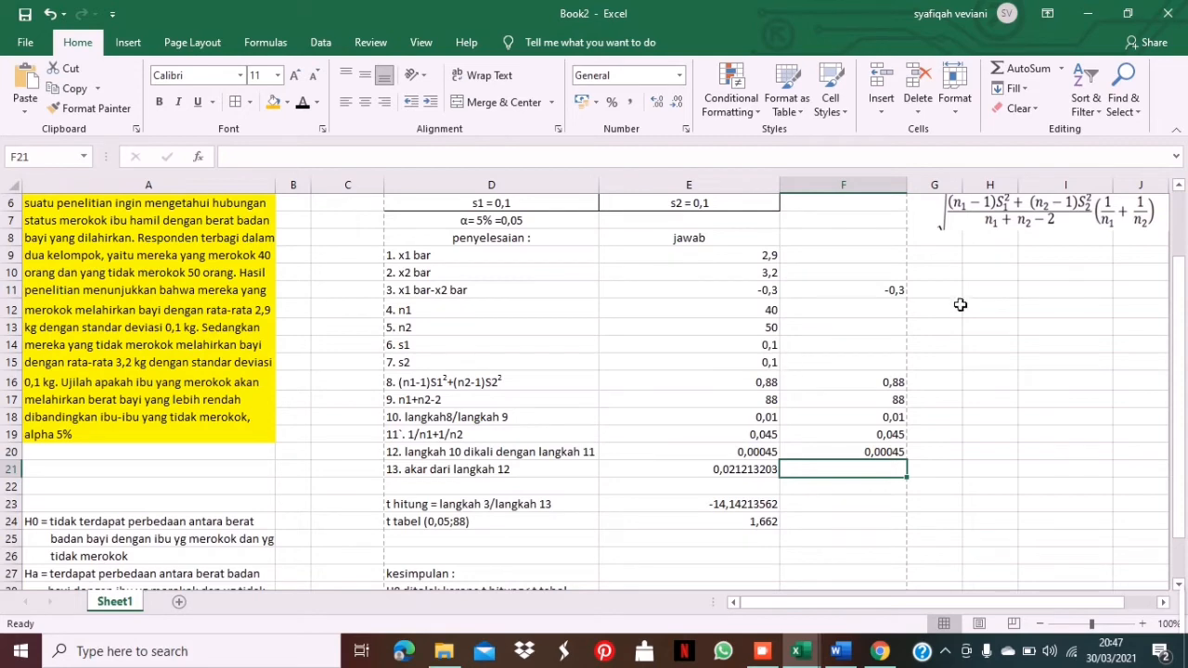
- Calculate step 13, the square root of the step 12 answer, in F21 with the formula =SQRT(E20)
scroll(964, 309, "up", 1)
scroll(965, 309, "down", 1)
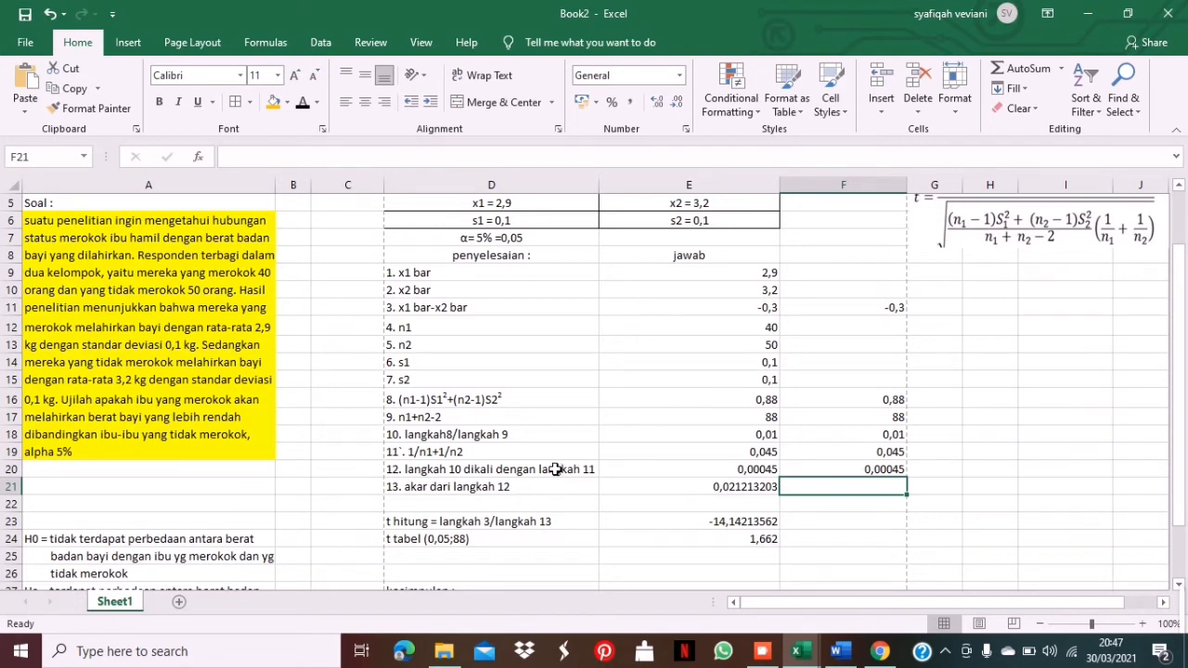
left_click(752, 474)
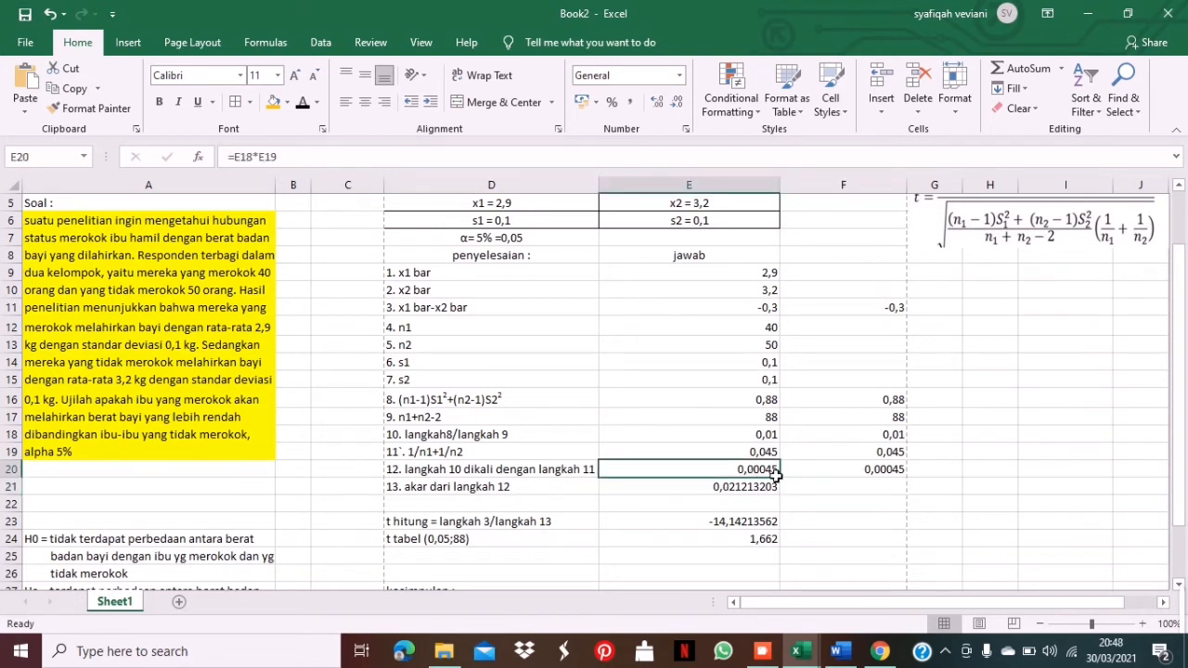
left_click(837, 489)
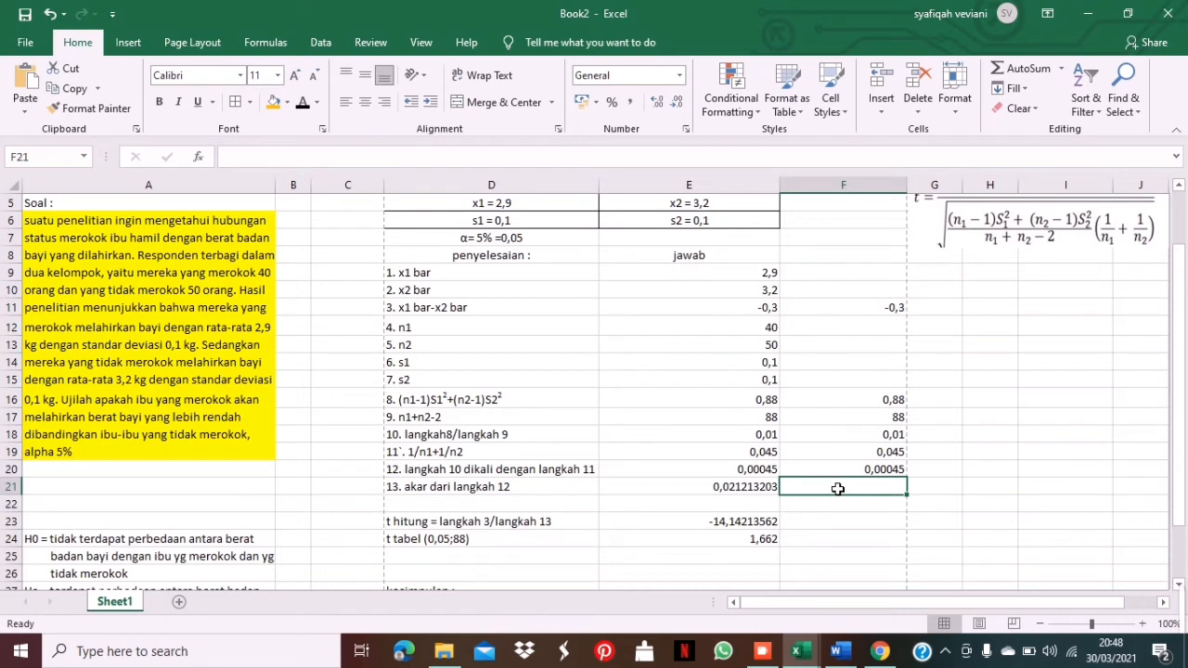
type("=SQRT")
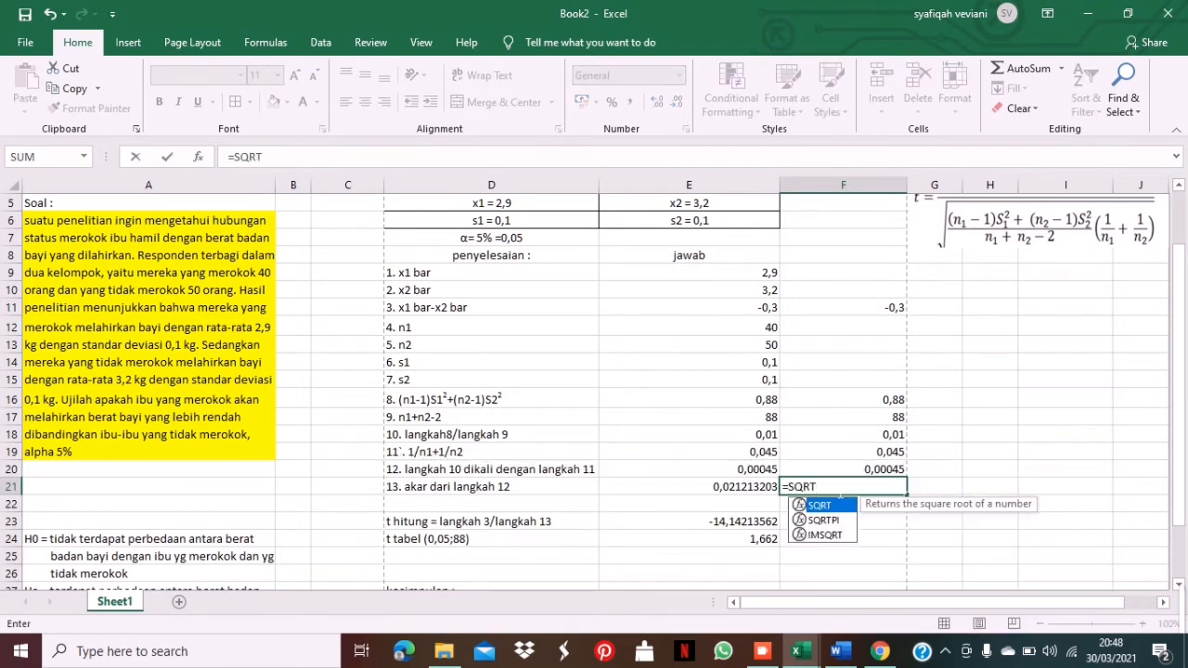
type("(")
key("BackSpace")
type("(")
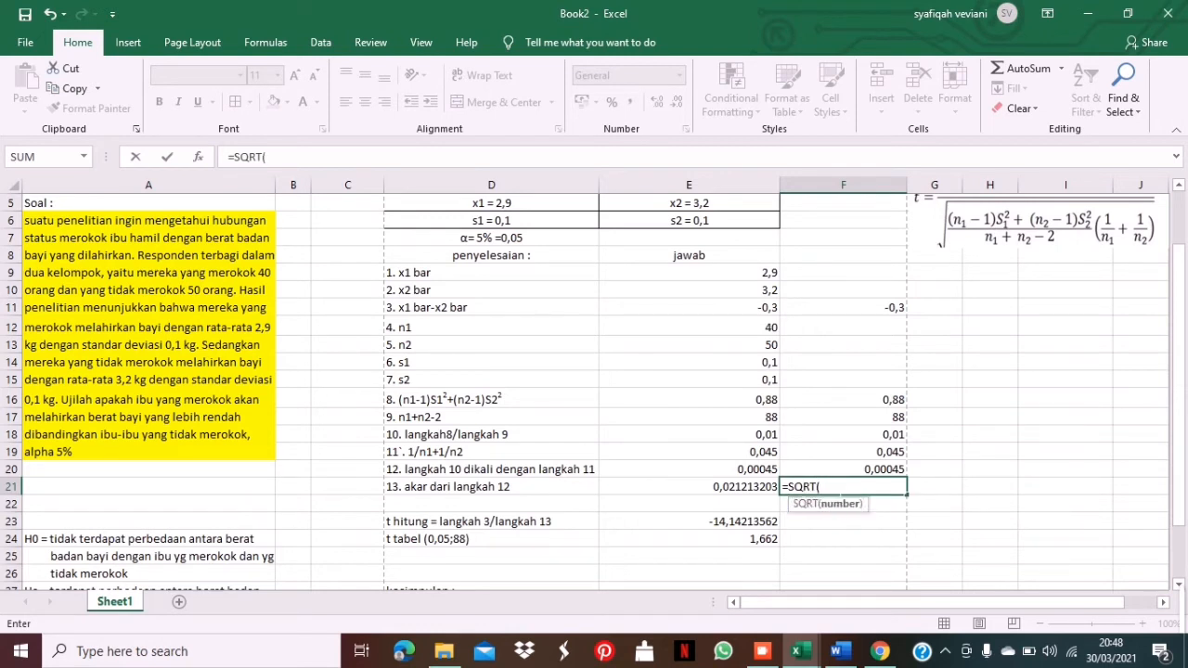
left_click(772, 471)
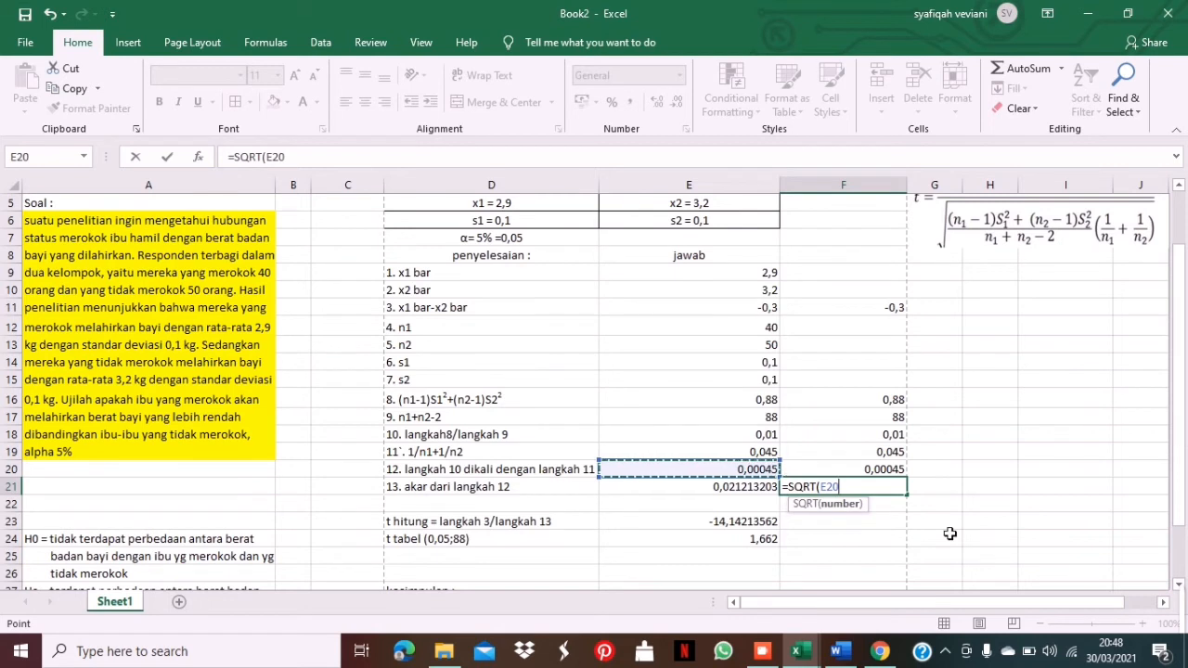
type(")")
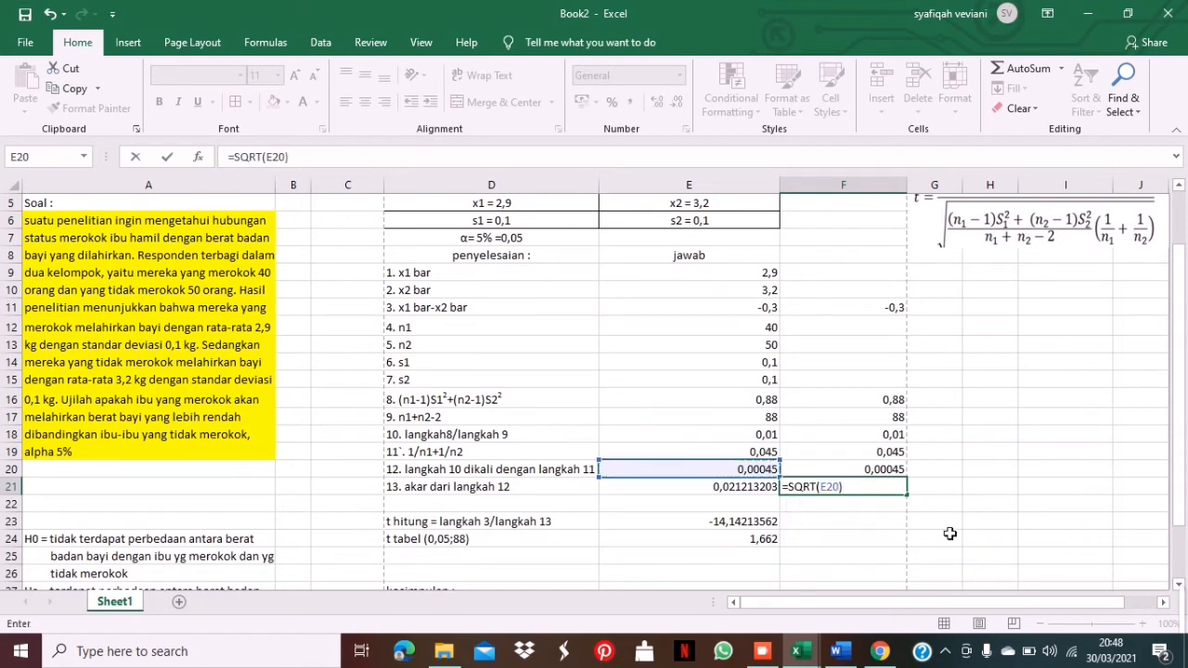
key("Return")
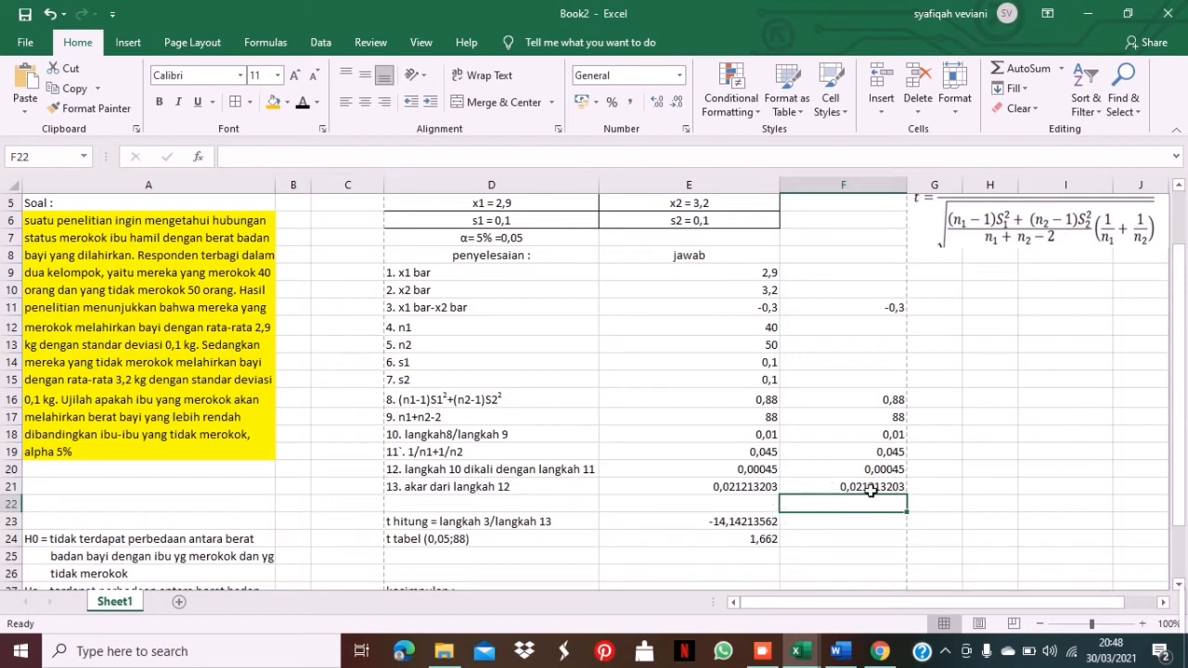
- Compare the t-test formula image with the worked steps and the t hitung row to see how numerator and denominator are combined
scroll(715, 398, "up", 2)
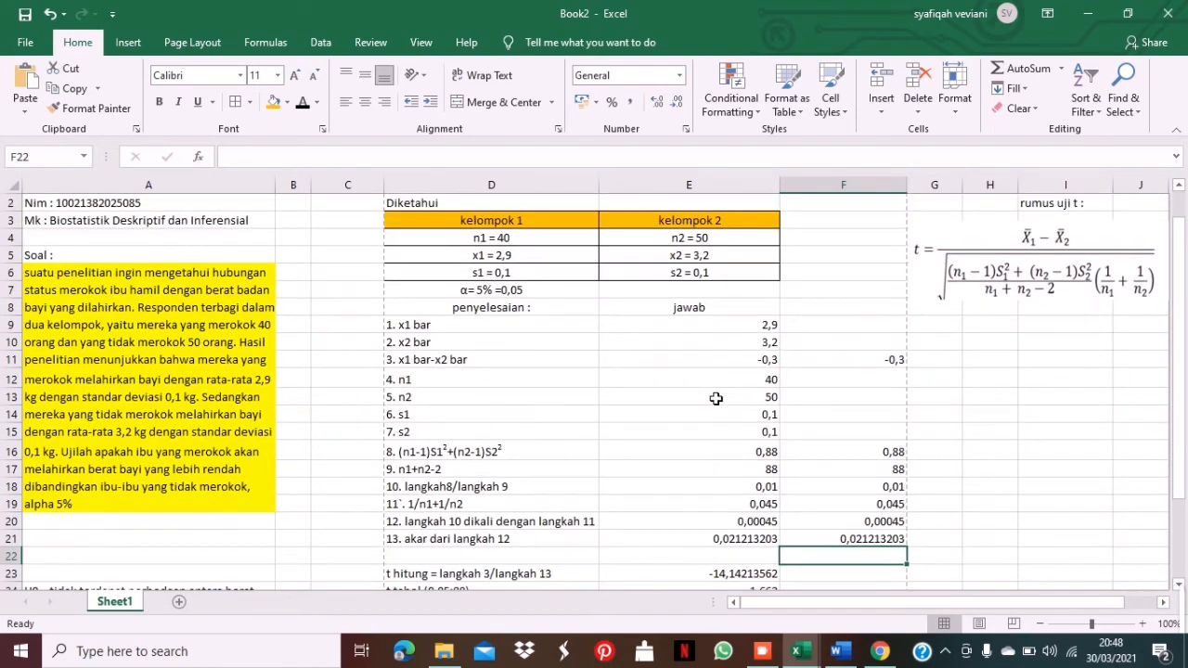
scroll(715, 398, "down", 2)
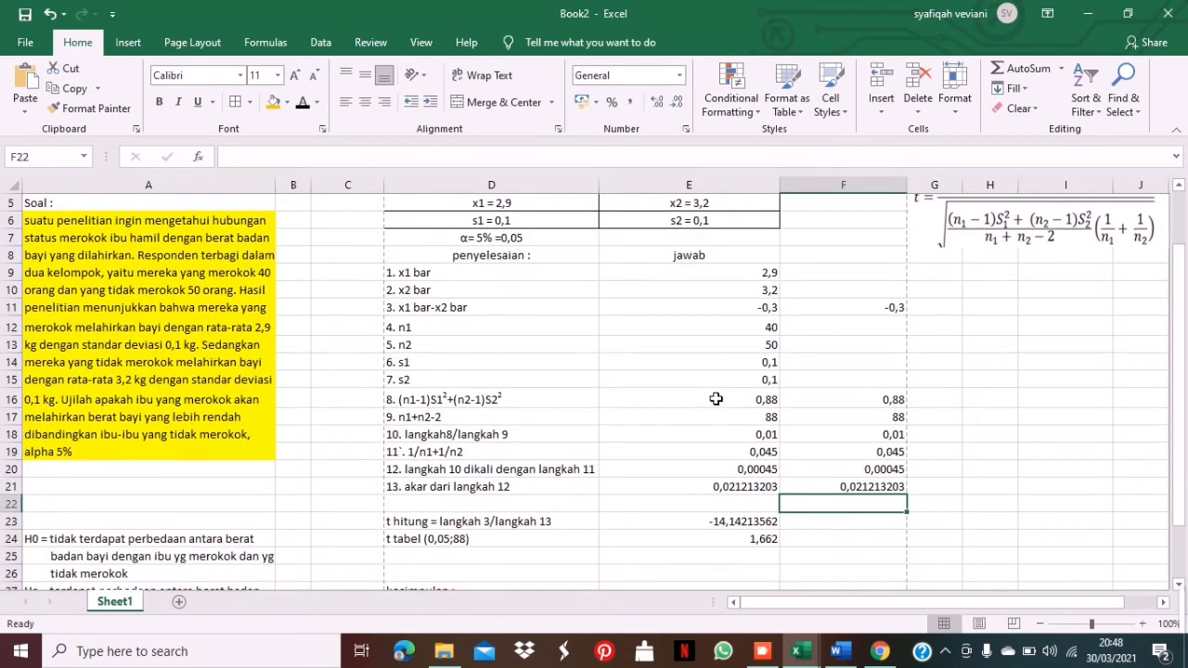
scroll(889, 398, "up", 2)
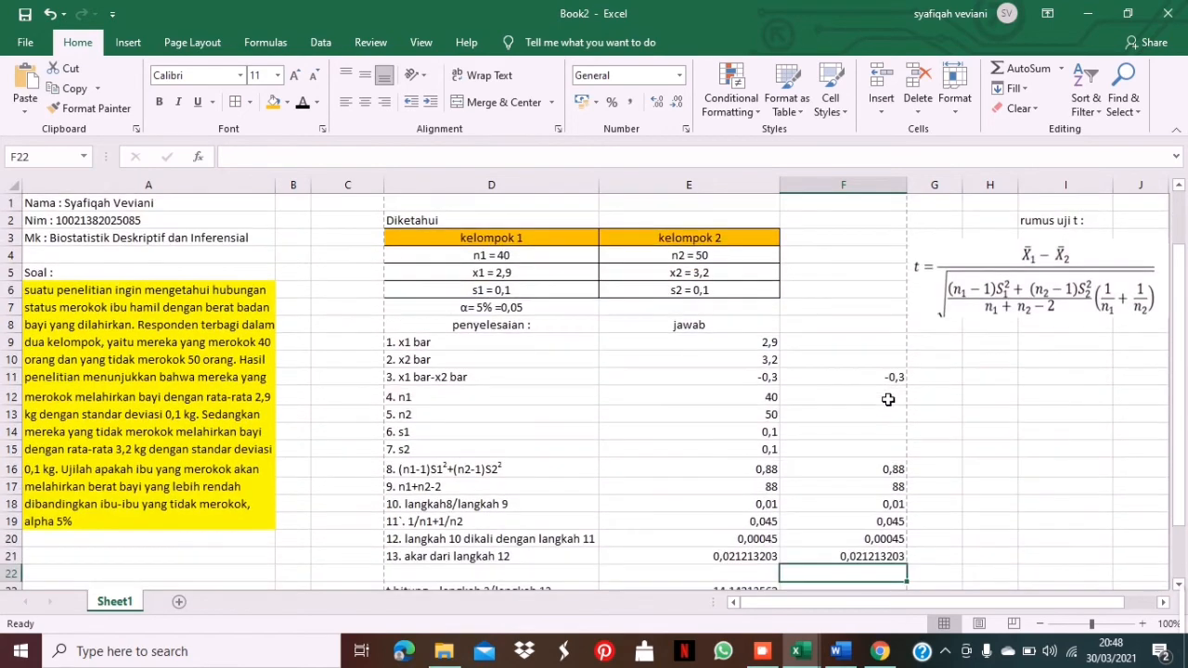
scroll(889, 398, "down", 1)
scroll(633, 496, "down", 1)
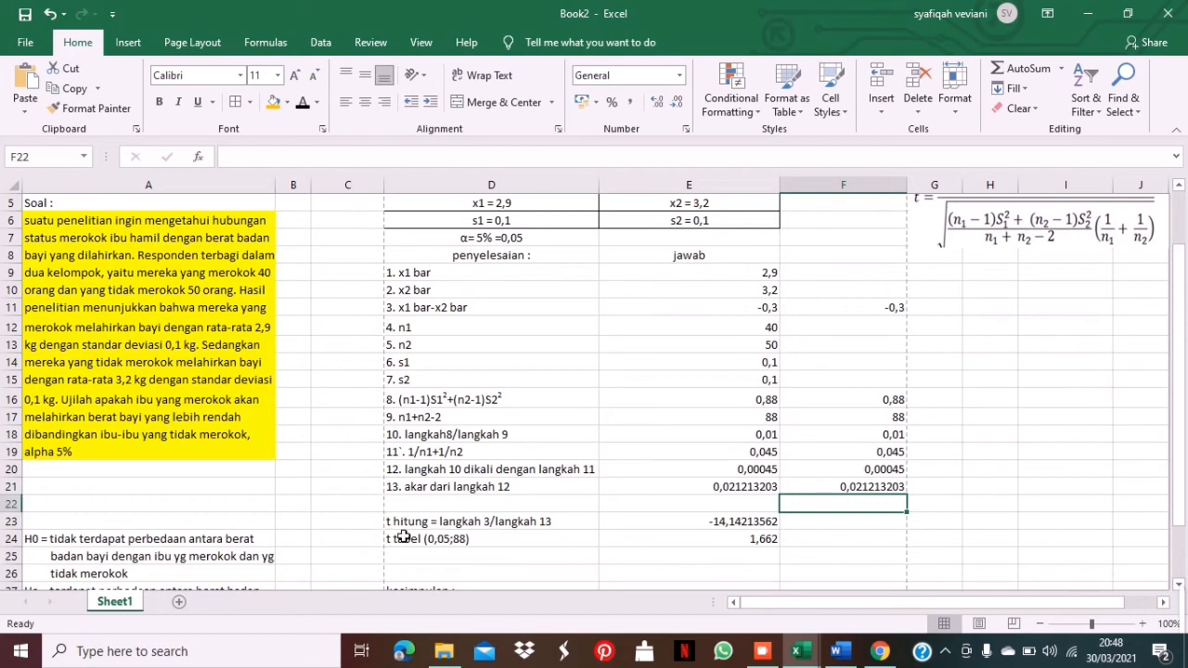
scroll(571, 538, "up", 2)
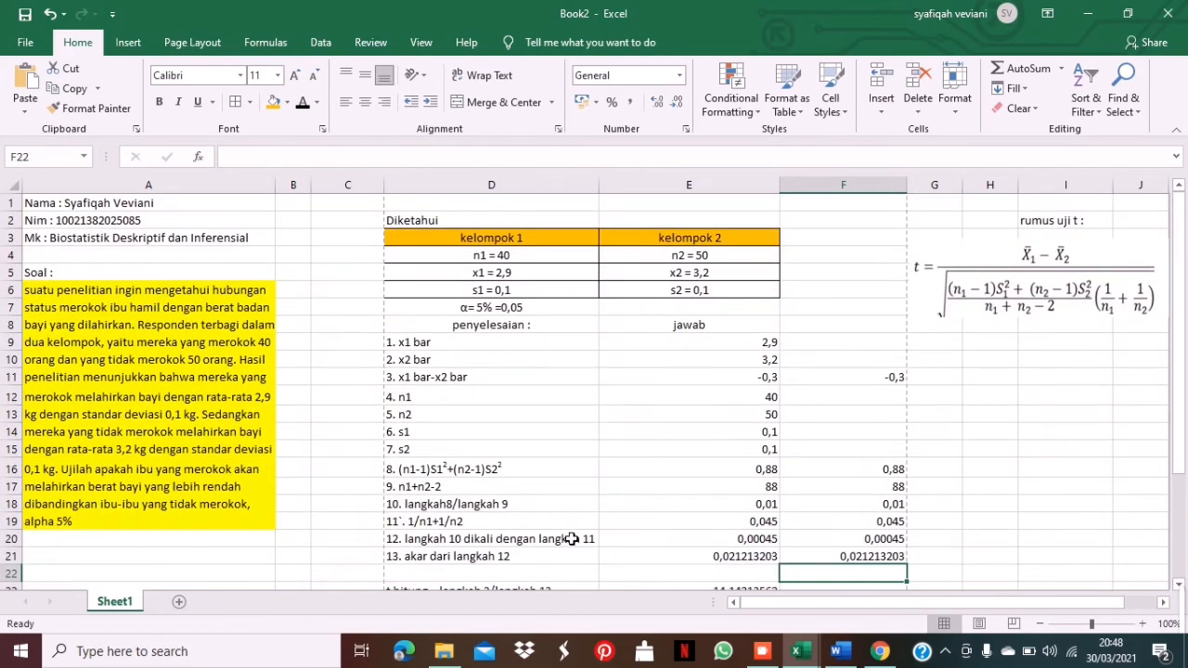
scroll(571, 538, "down", 4)
scroll(572, 538, "up", 1)
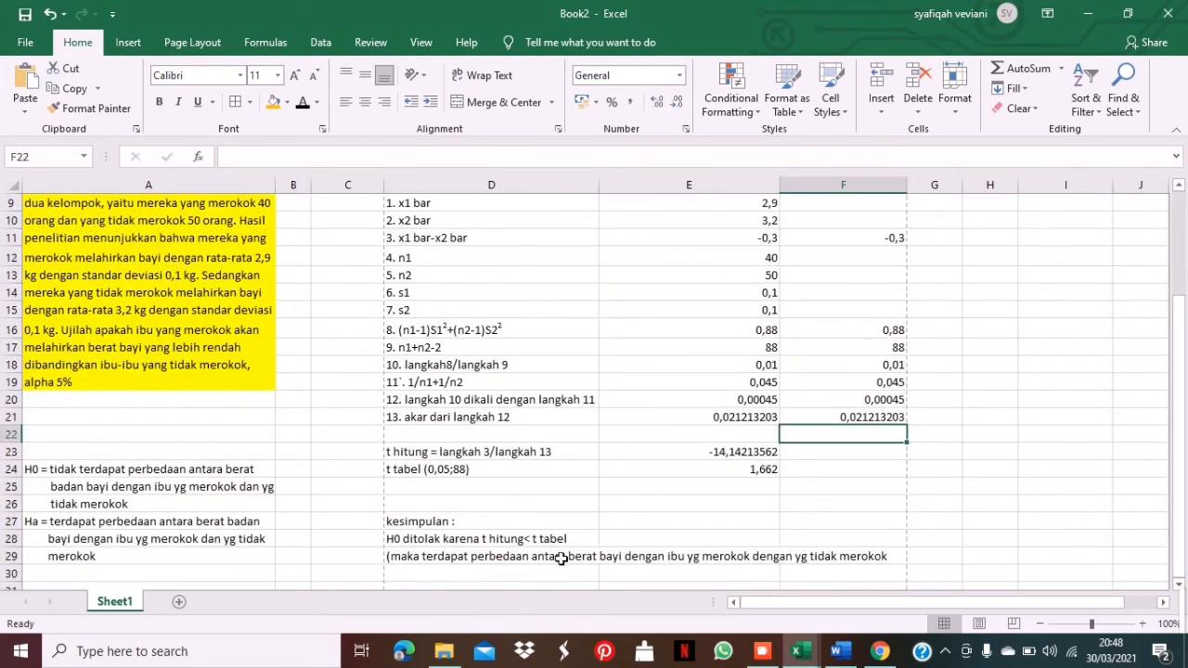
scroll(698, 417, "up", 3)
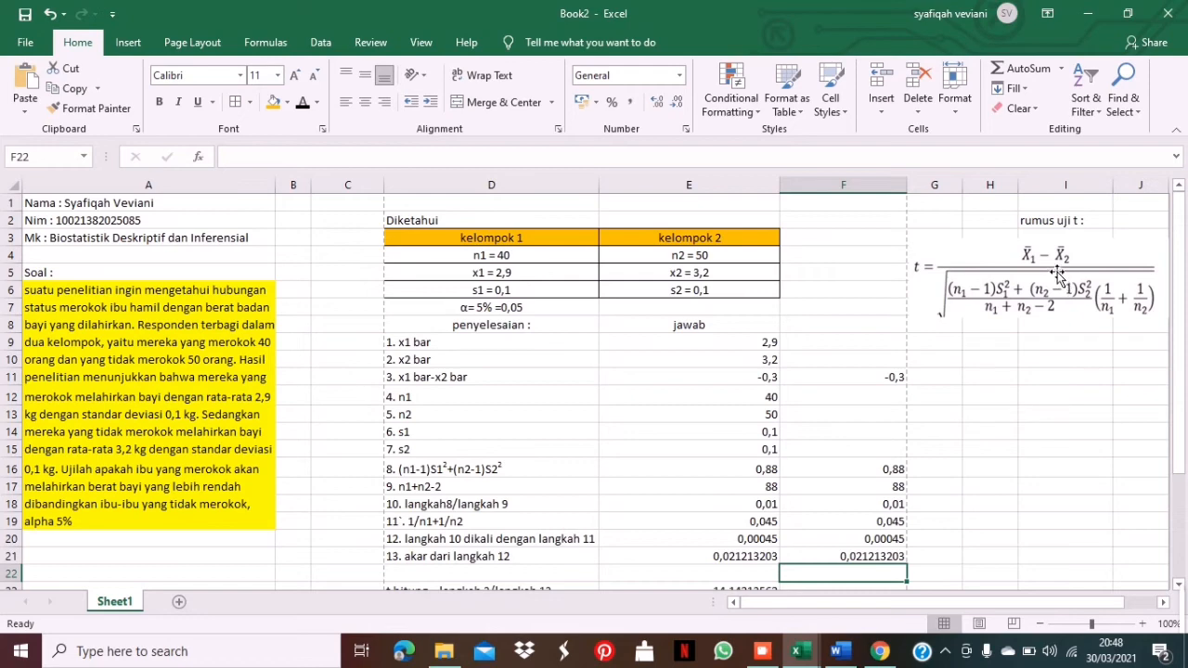
scroll(770, 409, "down", 2)
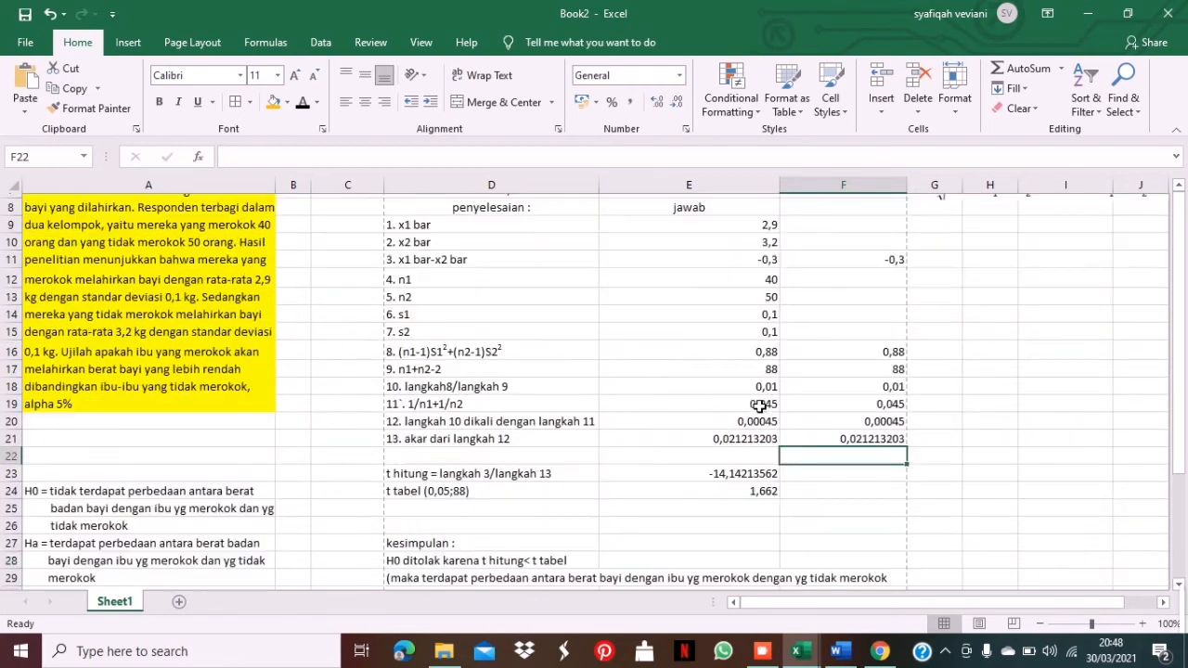
- Calculate t hitung, the step 3 answer divided by the step 13 answer, in F23 with the formula =E11/E21
left_click(773, 474)
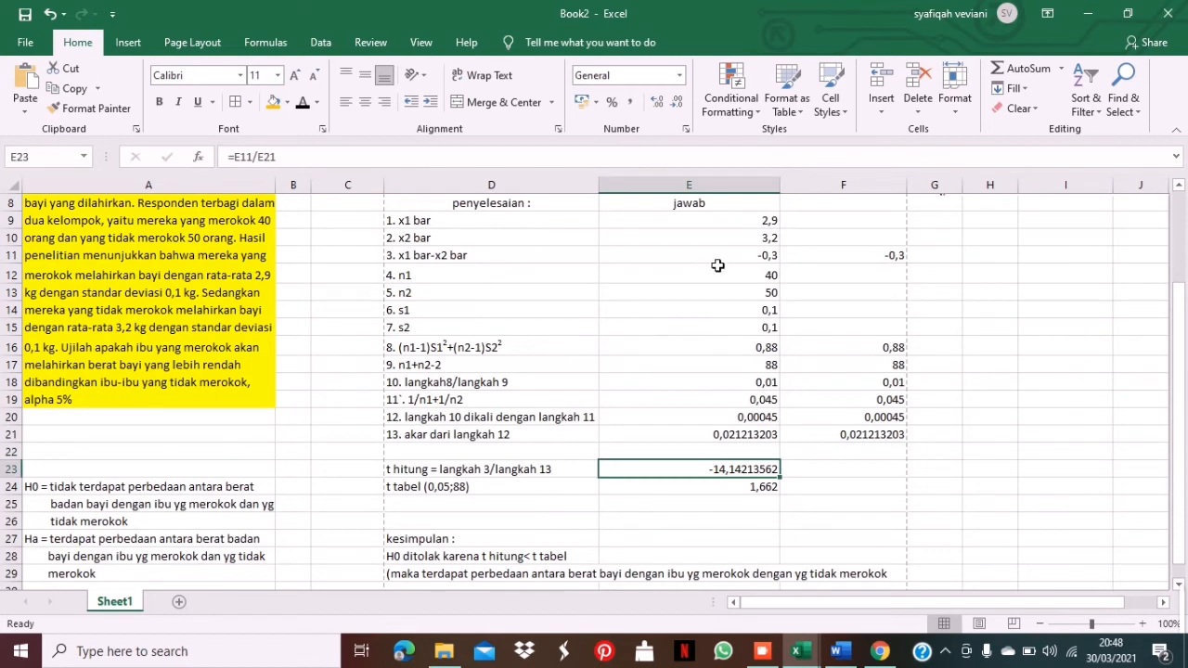
left_click(866, 474)
type("=")
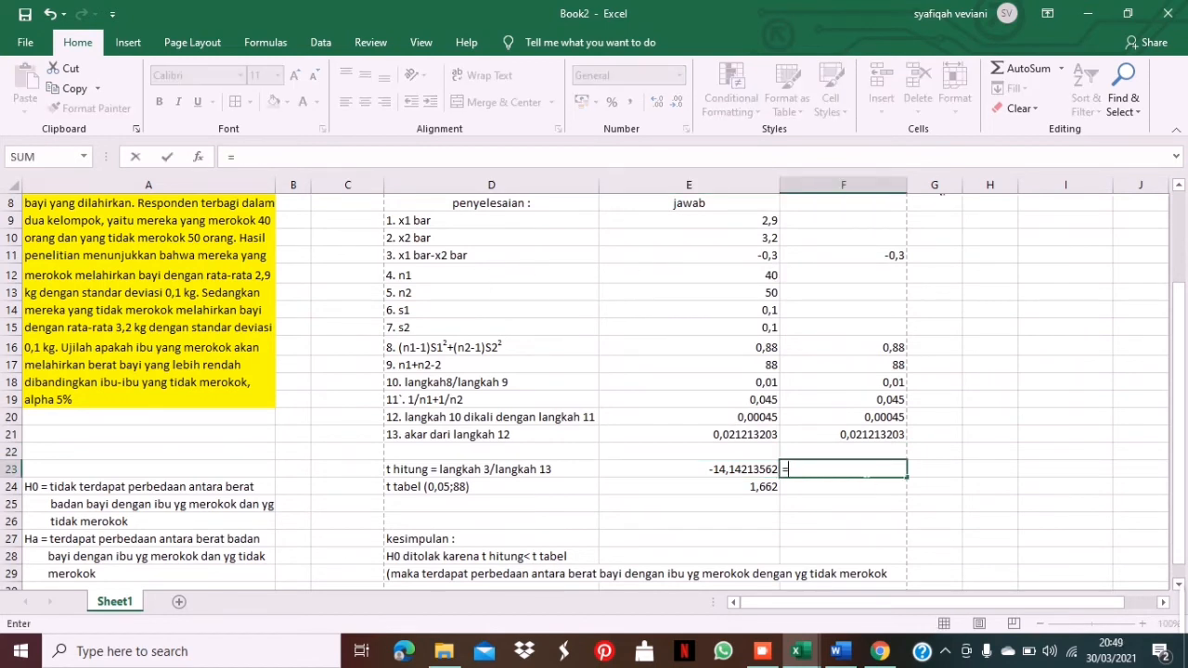
left_click(745, 259)
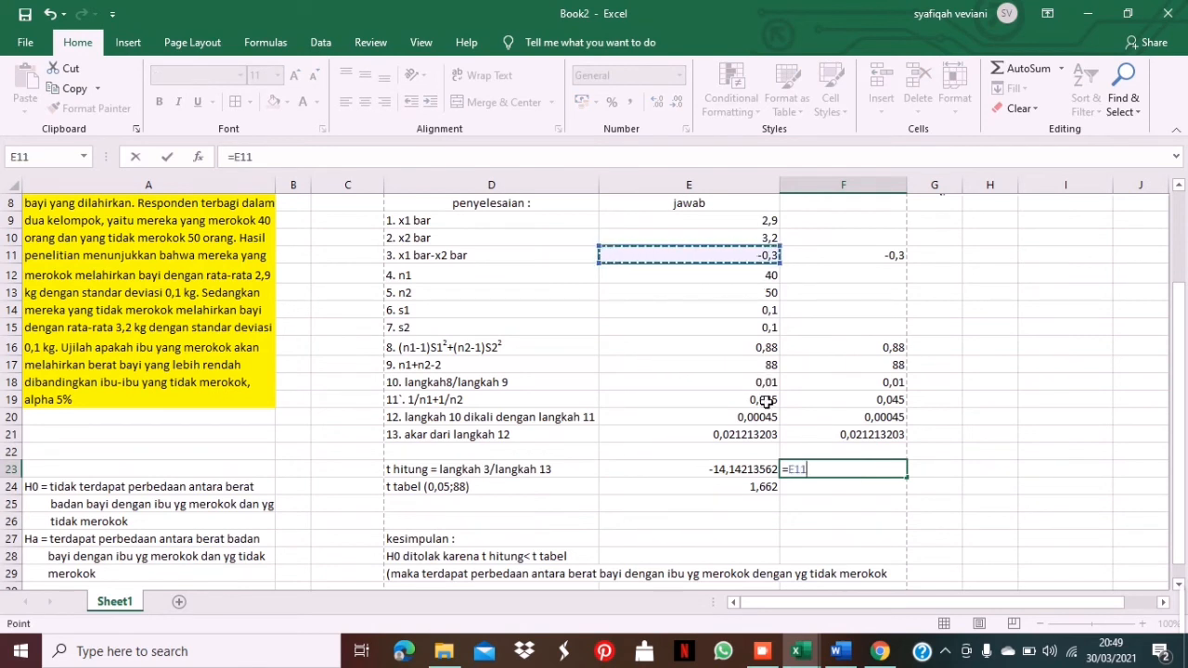
type("/")
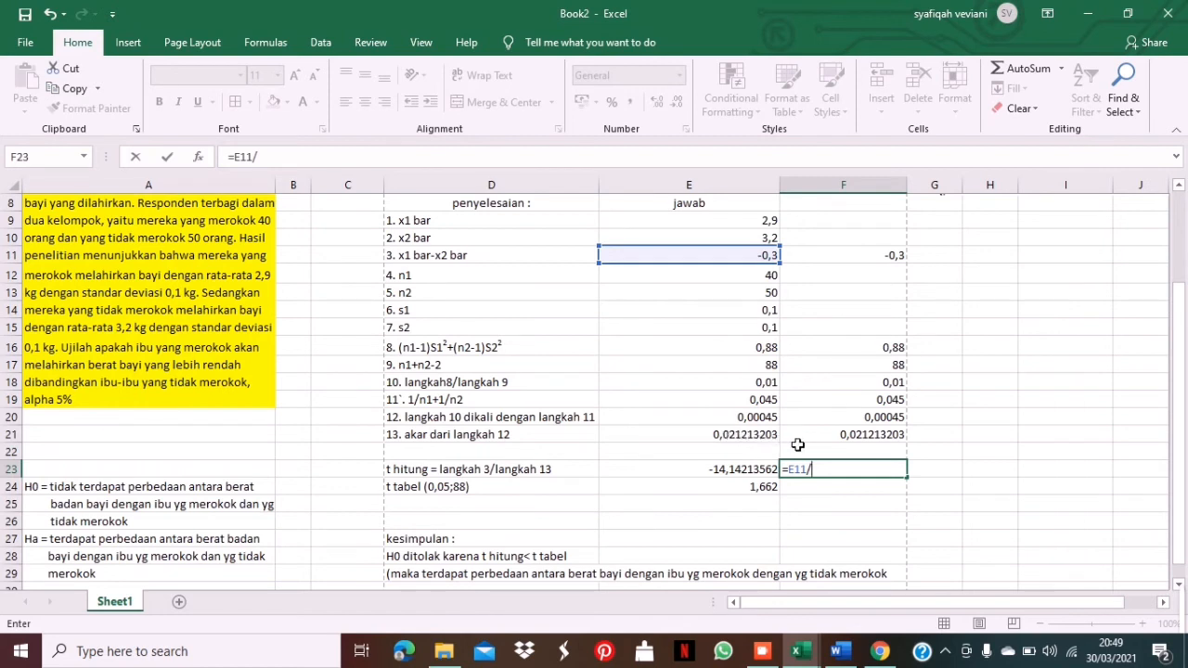
left_click(752, 442)
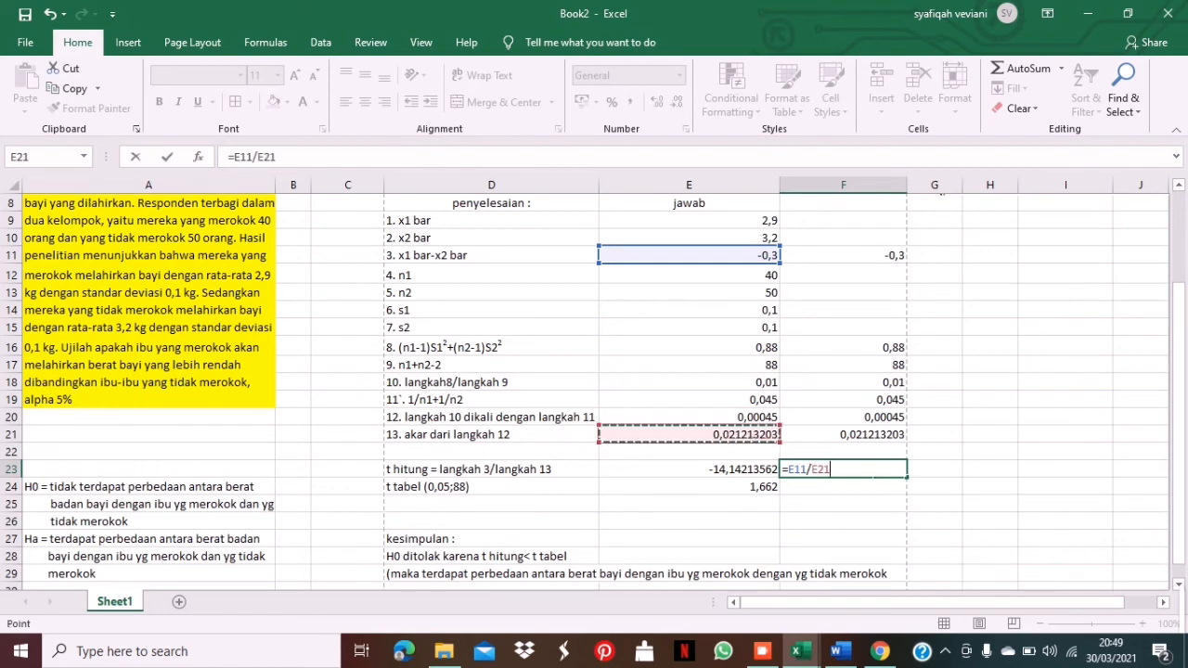
key("Return")
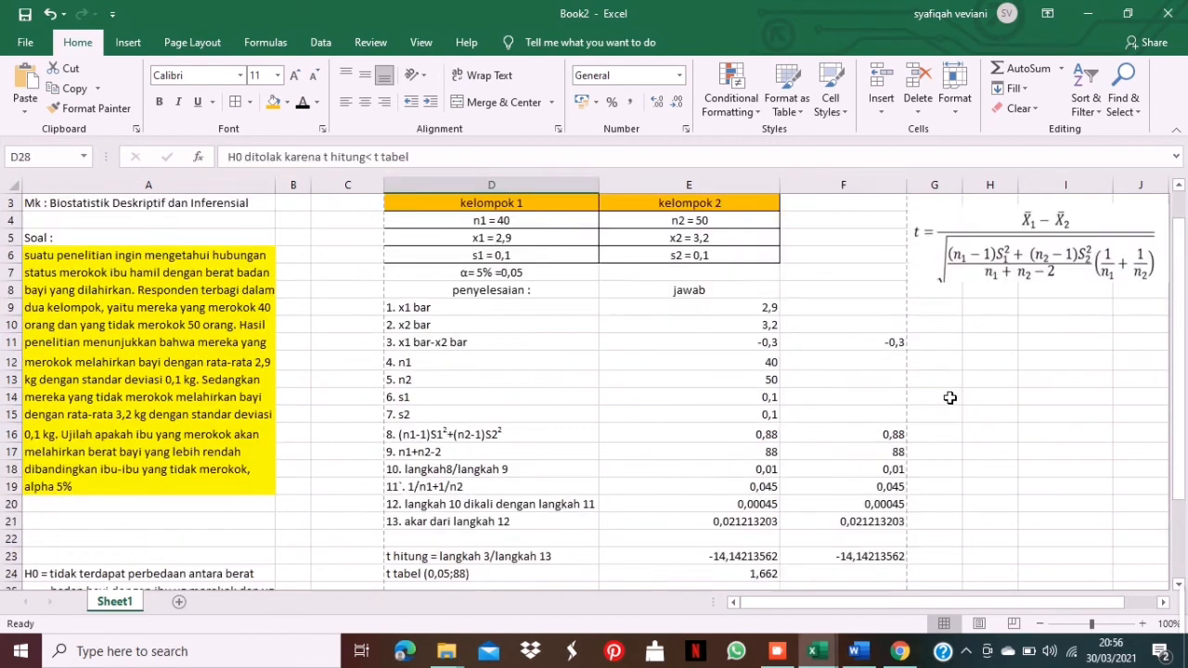
- Examine the t tabel (0,05;88) row, the n1+n2-2 degrees of freedom behind it, and the conclusion on H0
scroll(544, 469, "down", 3)
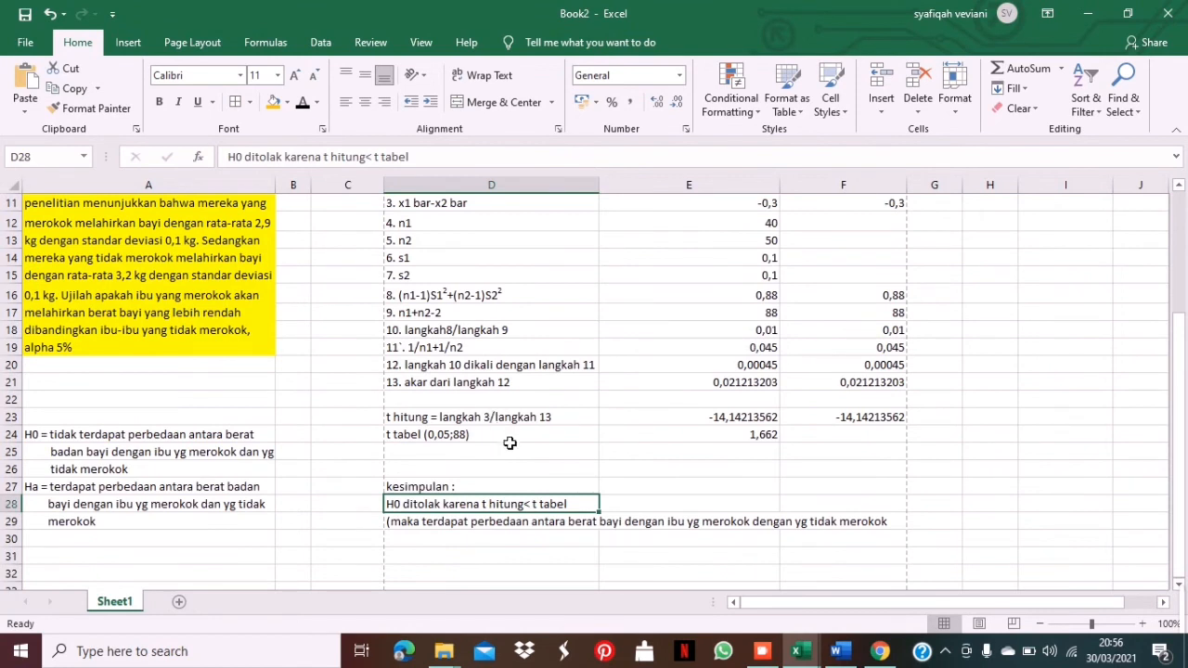
left_click(510, 443)
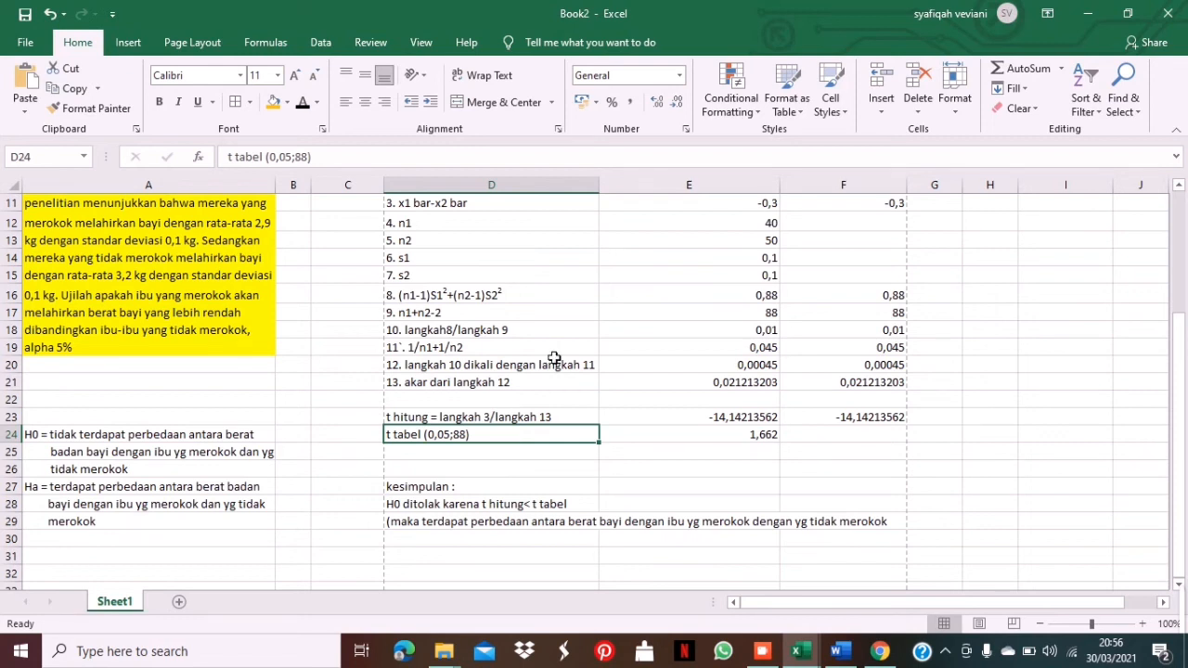
left_click(513, 320)
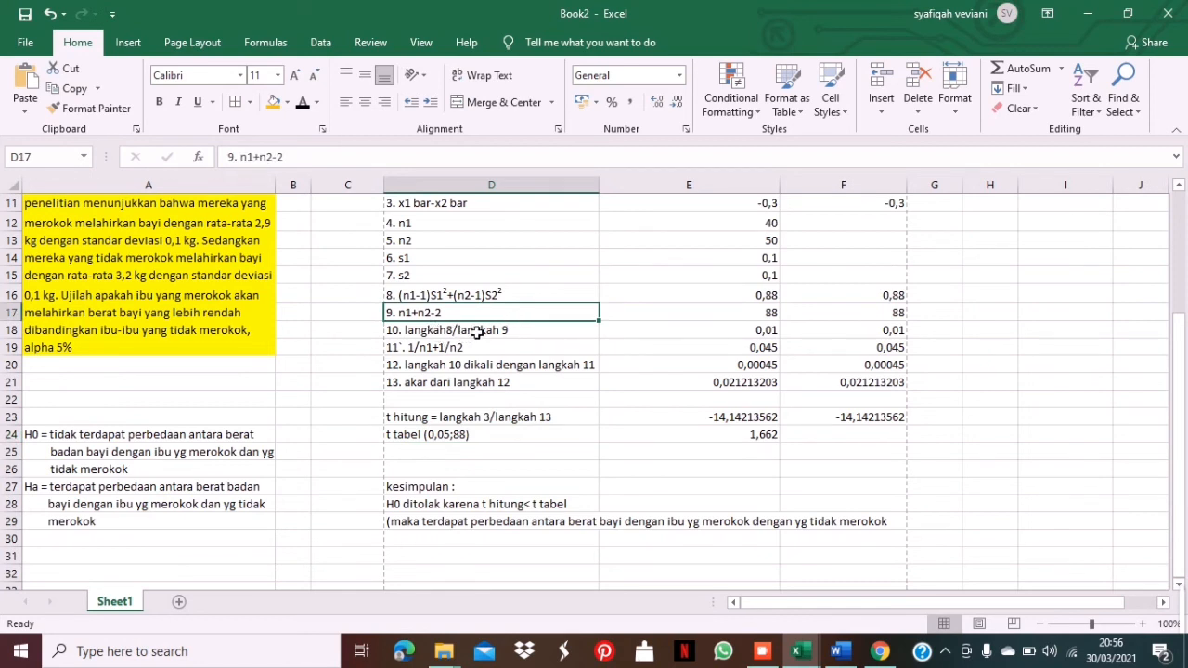
left_click(724, 318)
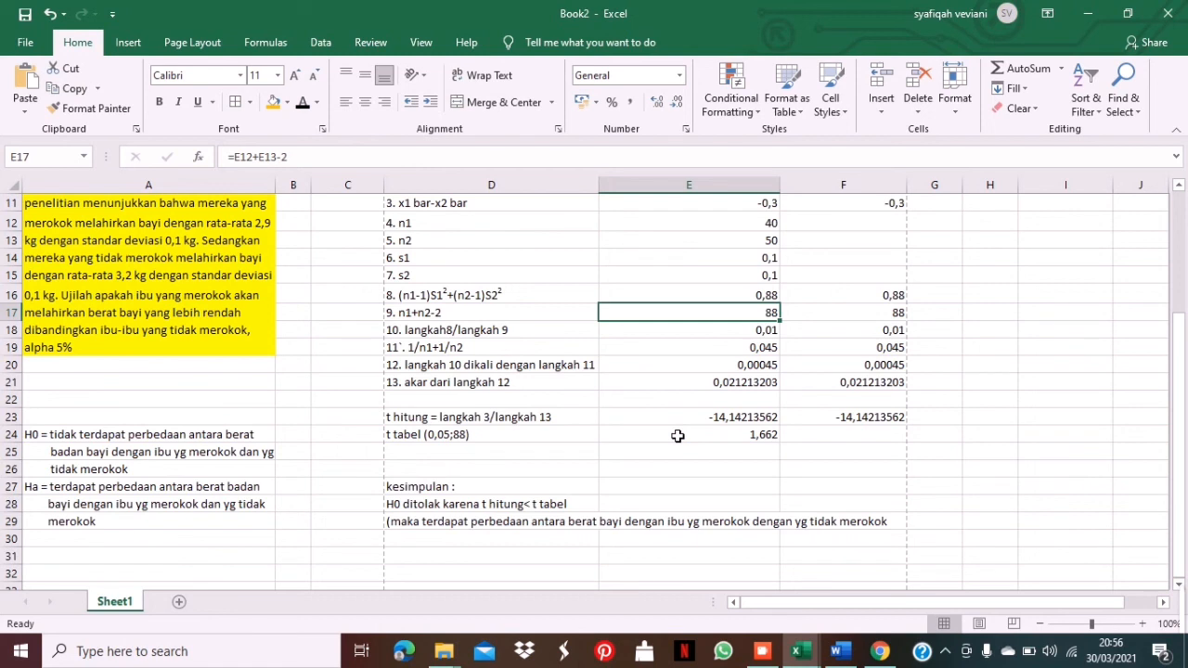
left_click(742, 442)
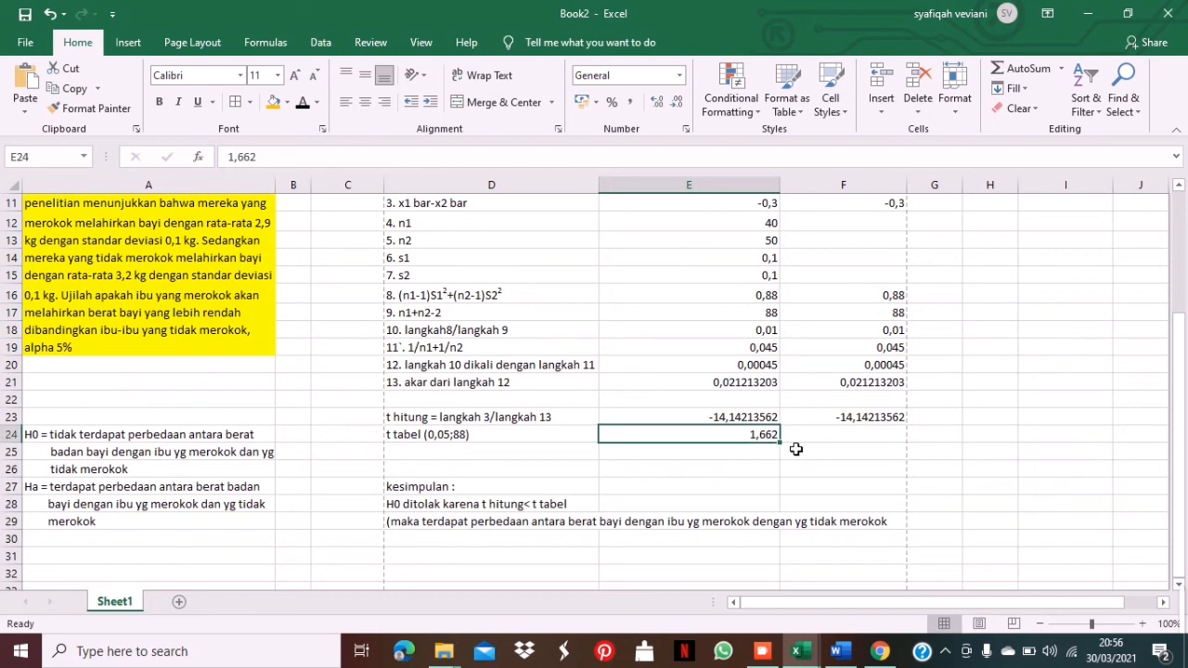
left_click(505, 495)
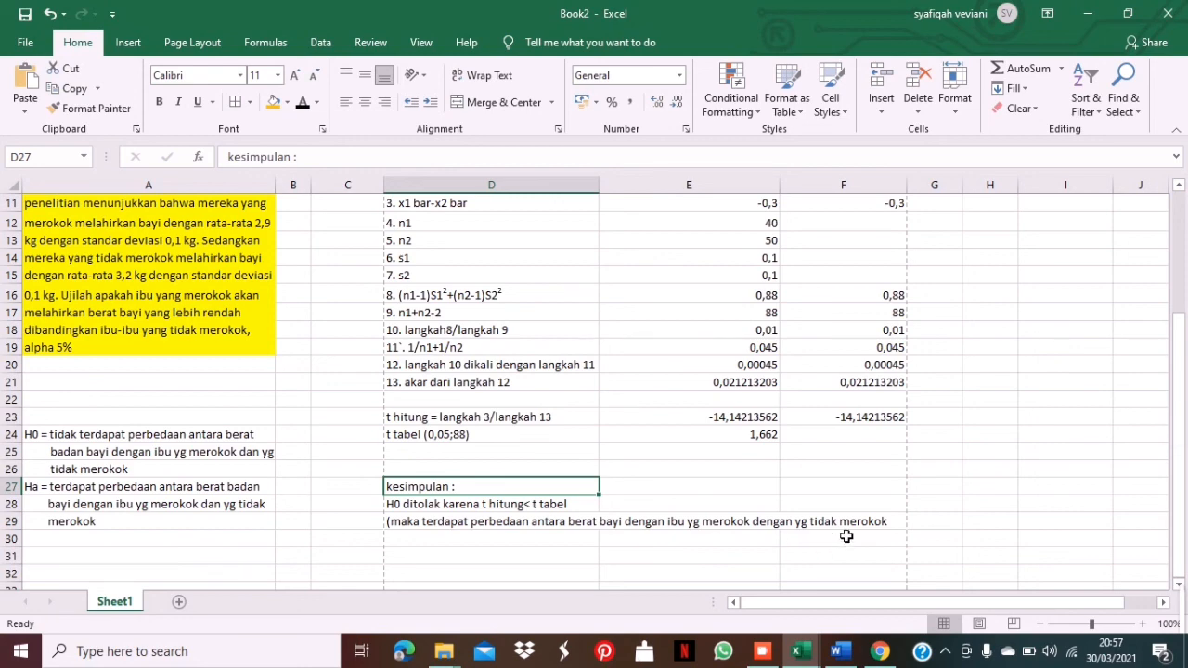
scroll(1031, 348, "up", 4)
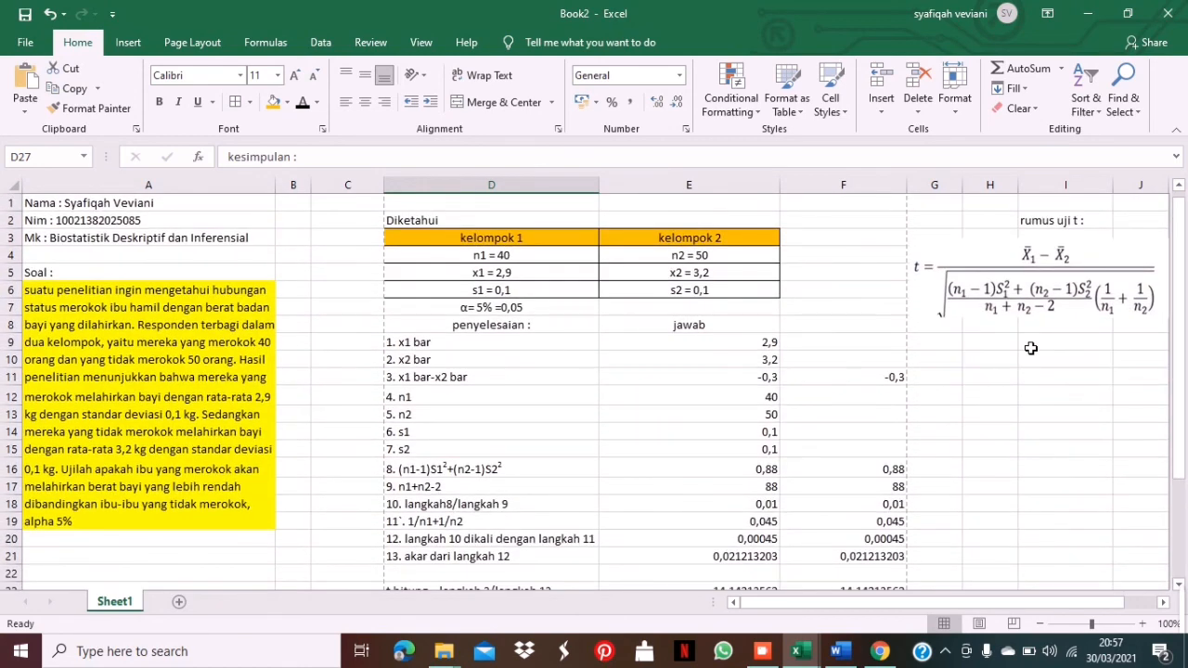